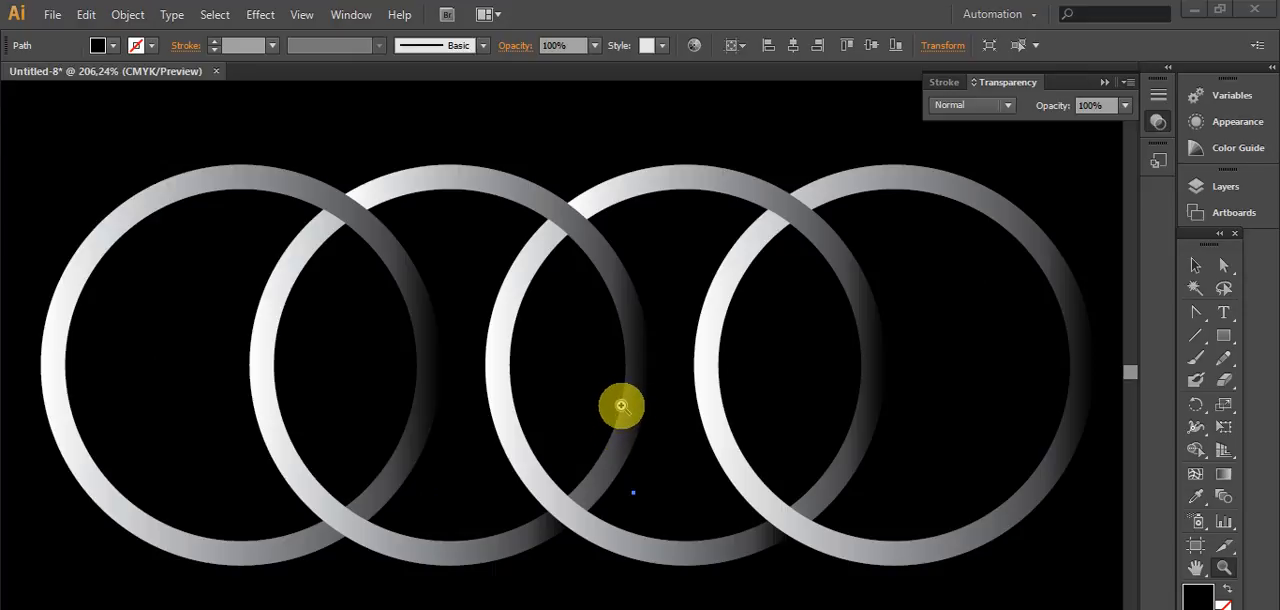
# Step: Clear the artboard by deleting the four gradient rings and the black background rectangle
pyautogui.moveTo(1203, 236); pyautogui.dragTo(1217, 254)
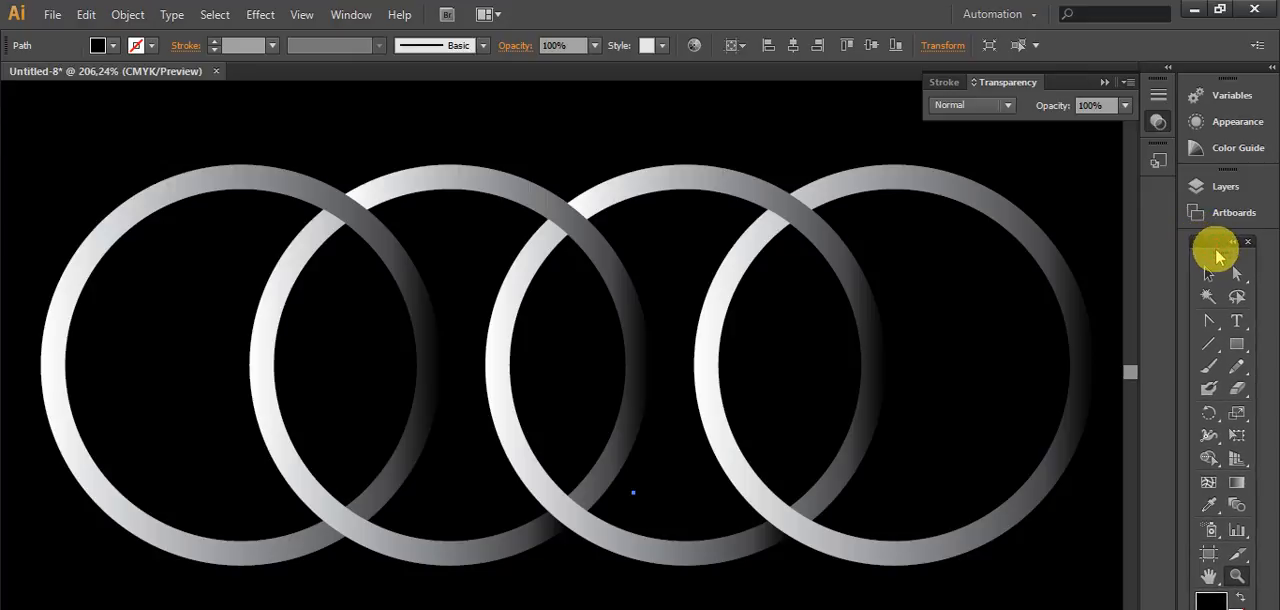
pyautogui.hotkey('ctrl', '-')
pyautogui.hotkey('ctrl', '-')
pyautogui.hotkey('ctrl', '-')
pyautogui.hotkey('ctrl', '-')
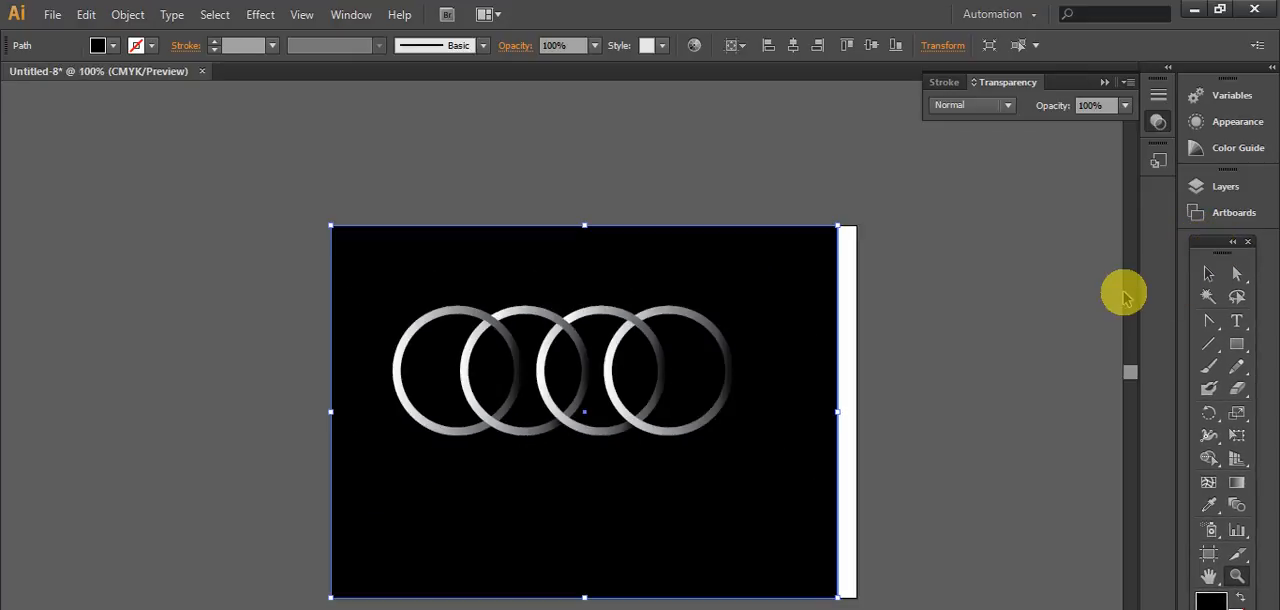
pyautogui.moveTo(1214, 249); pyautogui.dragTo(90, 136)
pyautogui.click(96, 165)
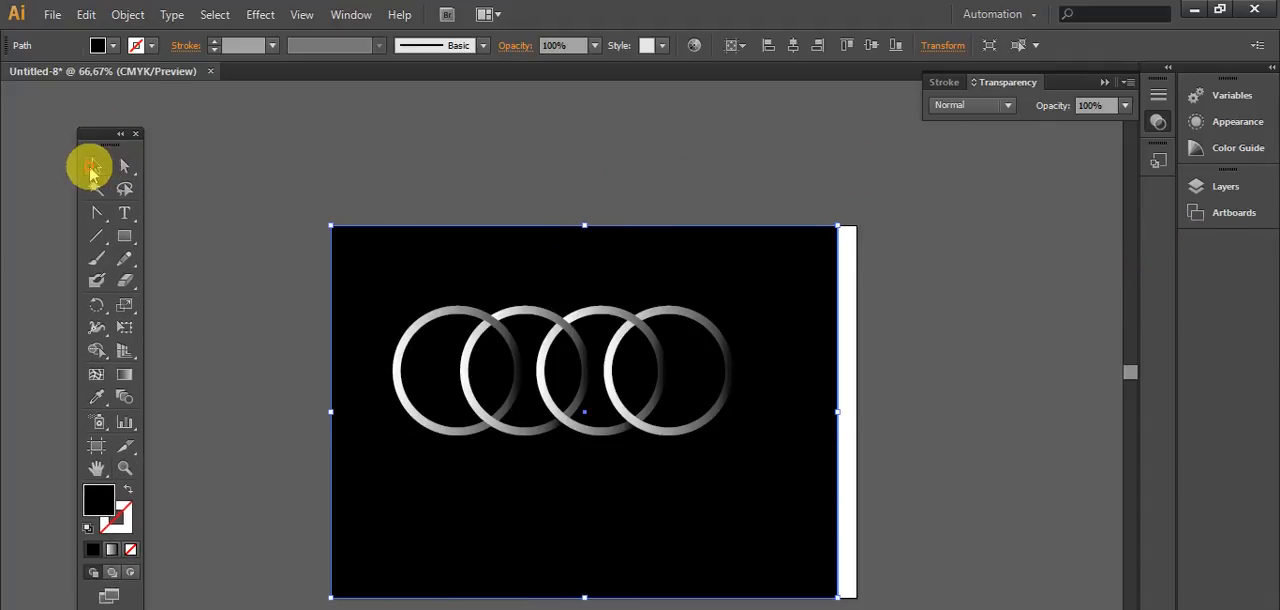
pyautogui.moveTo(280, 166); pyautogui.dragTo(848, 545)
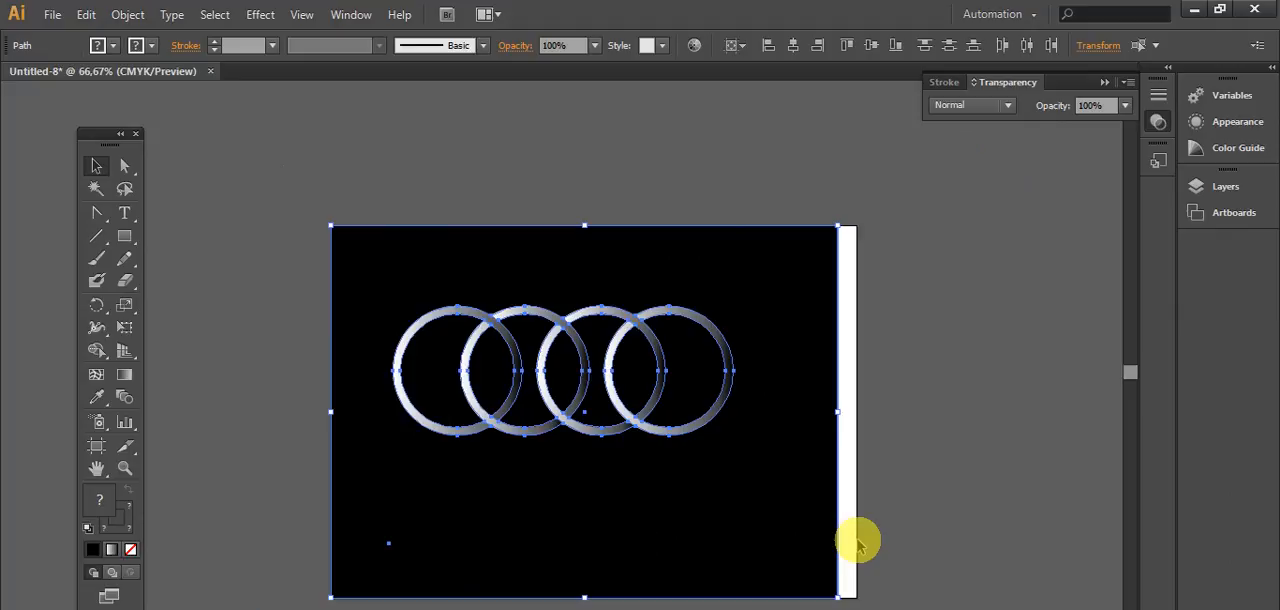
pyautogui.press('Delete')
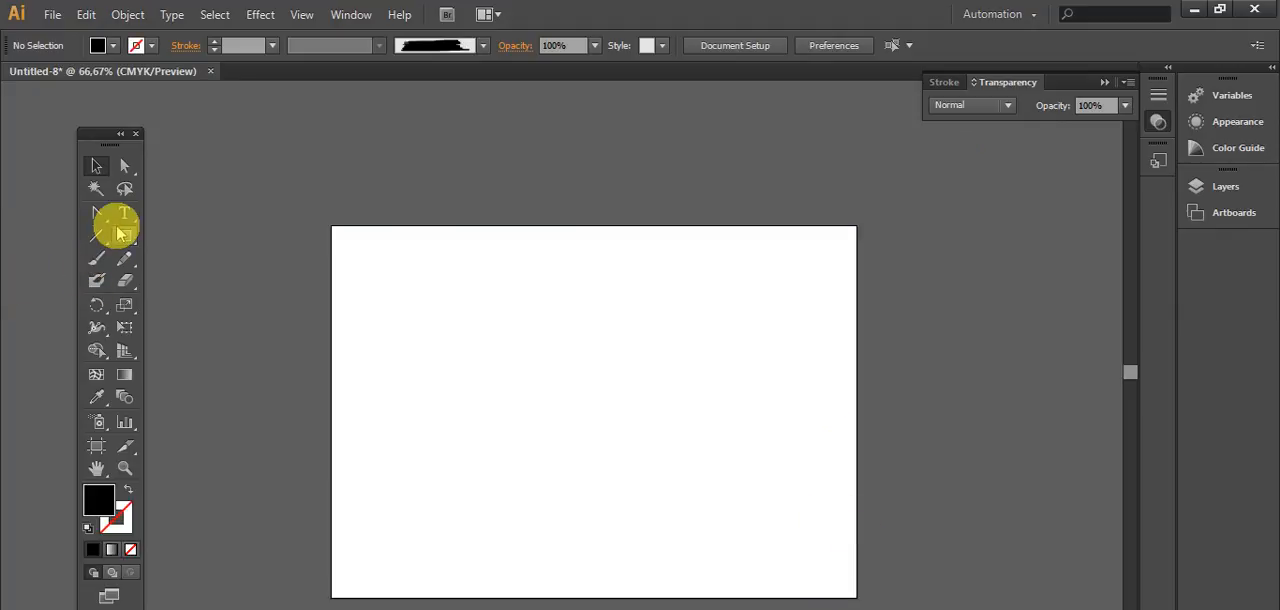
# Step: Draw a large circle with no fill and a black stroke on the left half of the artboard
pyautogui.moveTo(126, 238); pyautogui.dragTo(206, 283)
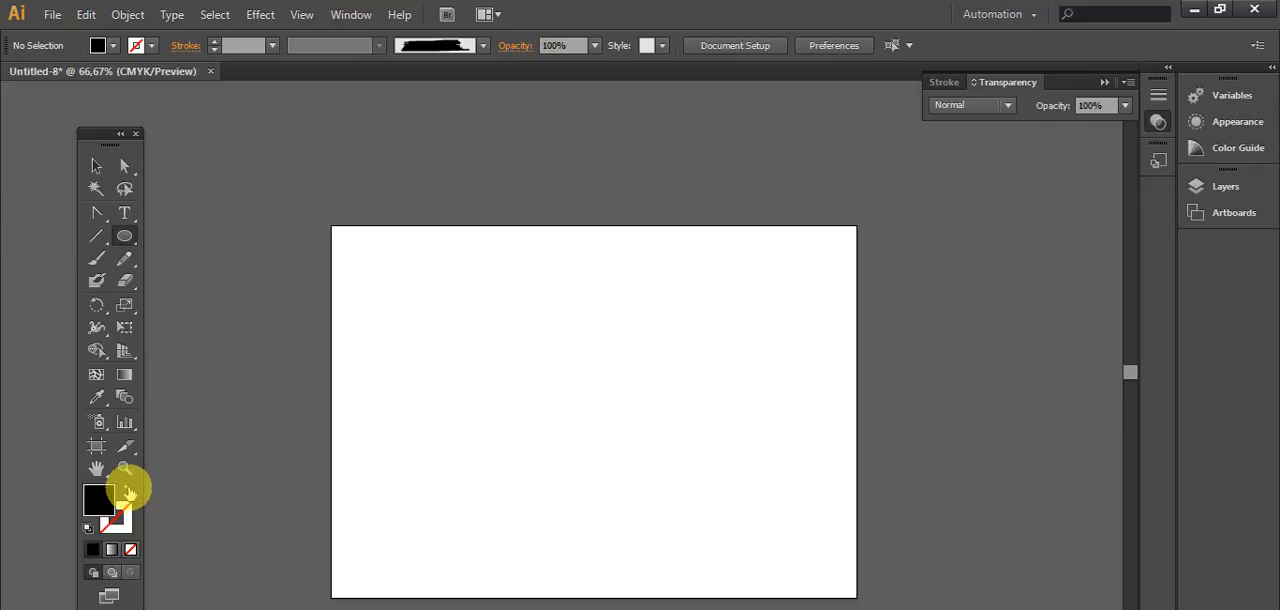
pyautogui.click(128, 490)
pyautogui.moveTo(363, 286)
pyautogui.mouseDown()
pyautogui.moveTo(487, 402)
pyautogui.moveTo(526, 479)
pyautogui.moveTo(517, 465)
pyautogui.mouseUp()
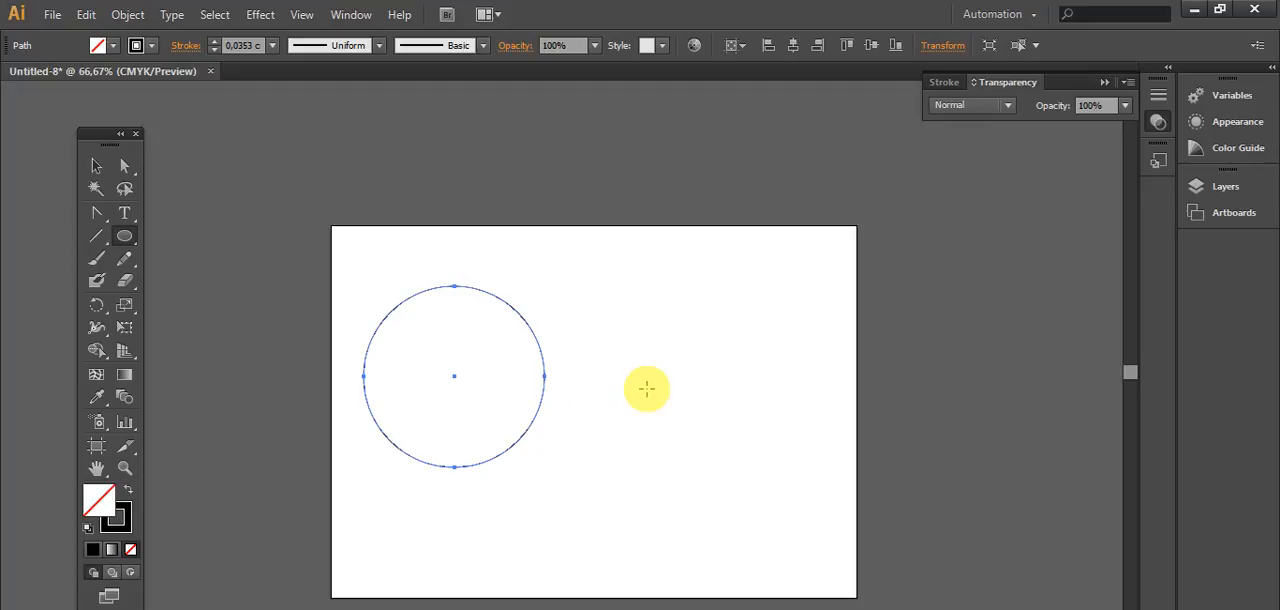
# Step: Create a slightly smaller concentric copy of the circle inside it to form a thin ring outline
pyautogui.press('ctrl')
pyautogui.click(96, 165)
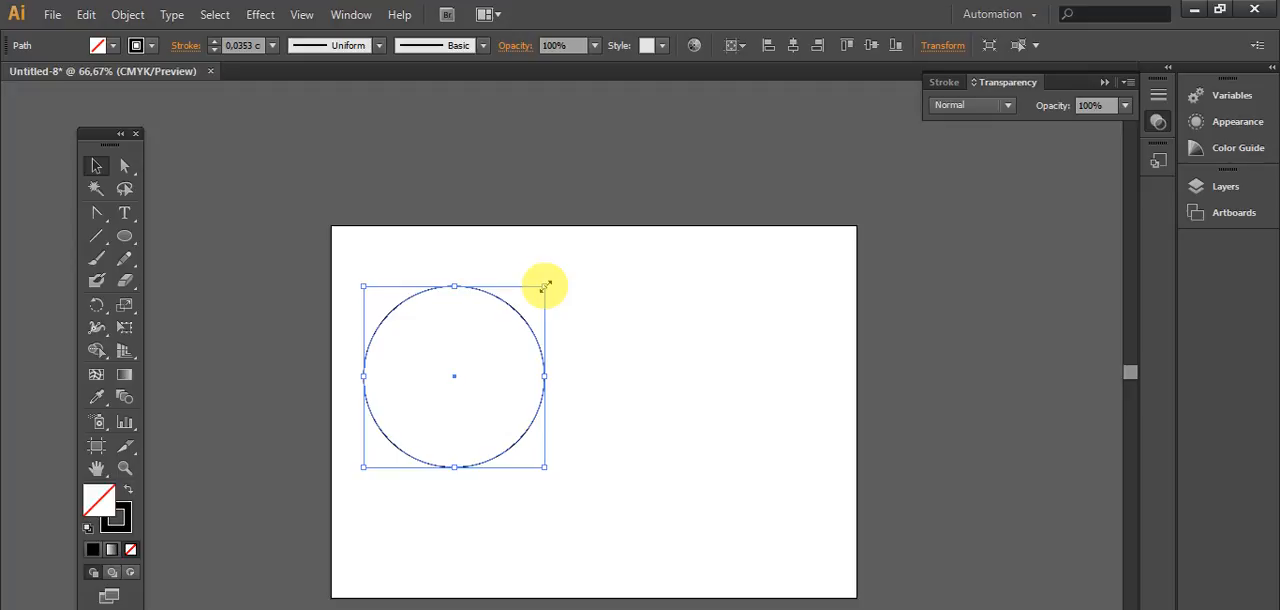
pyautogui.moveTo(545, 287); pyautogui.dragTo(542, 294)
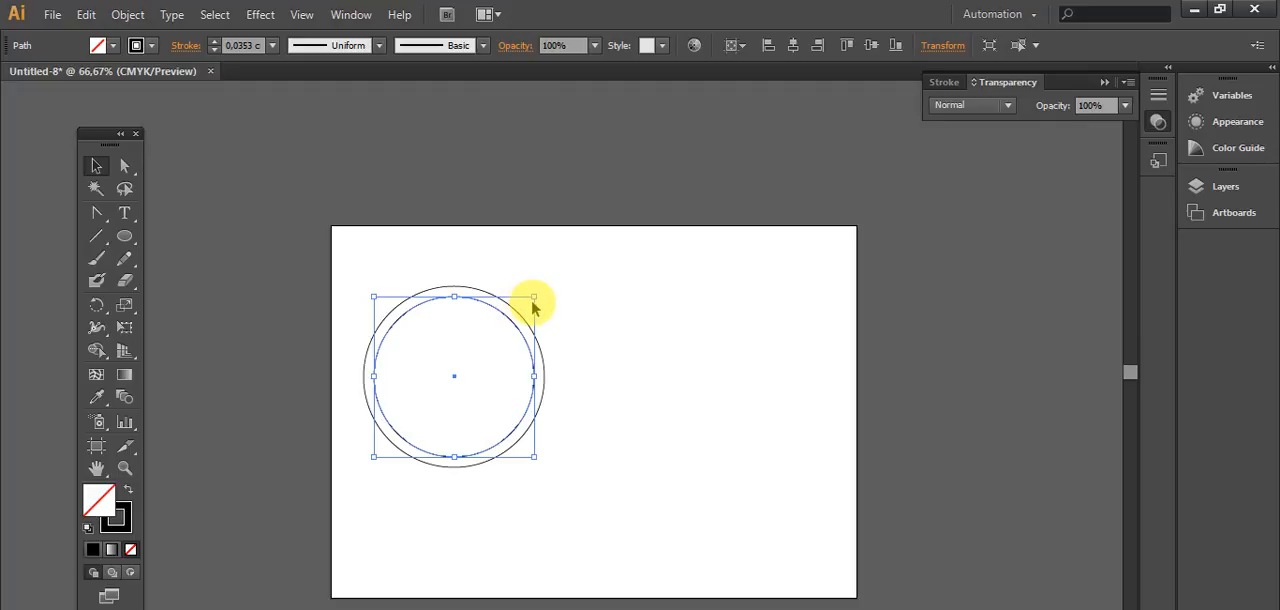
# Step: Duplicate both concentric circles in place and shift the copy right until it overlaps the right half of the first ring
pyautogui.click(580, 271)
pyautogui.moveTo(346, 259); pyautogui.dragTo(569, 520)
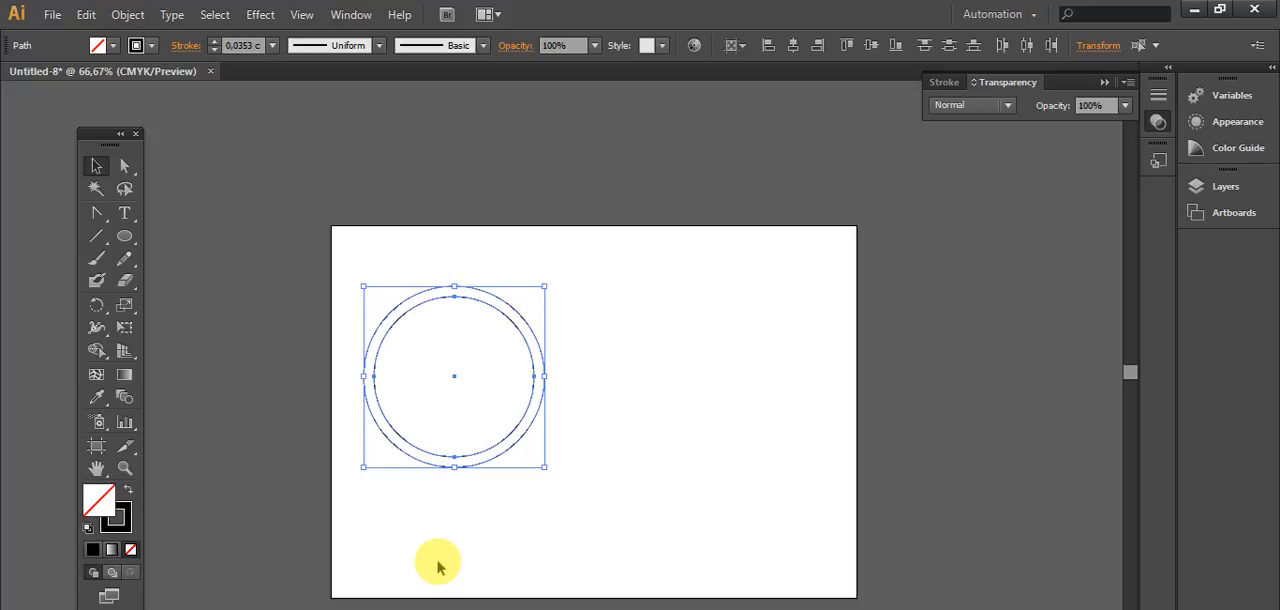
pyautogui.hotkey('ctrl', 'shift', 'b')
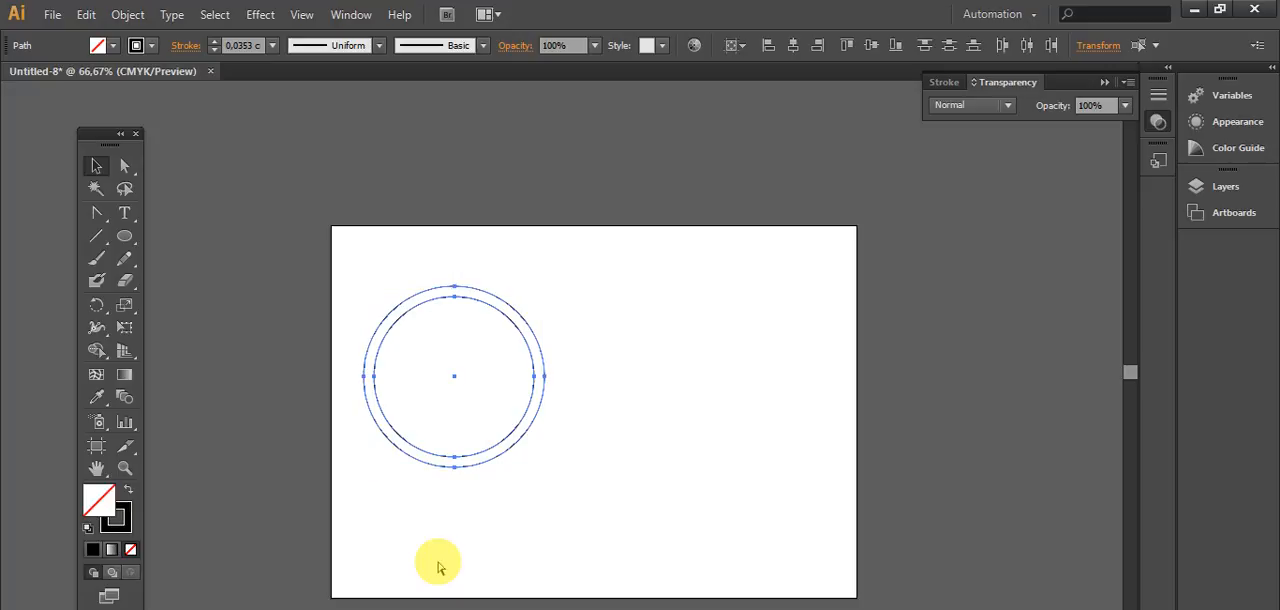
pyautogui.hotkey('ctrl', 'shift', 'b')
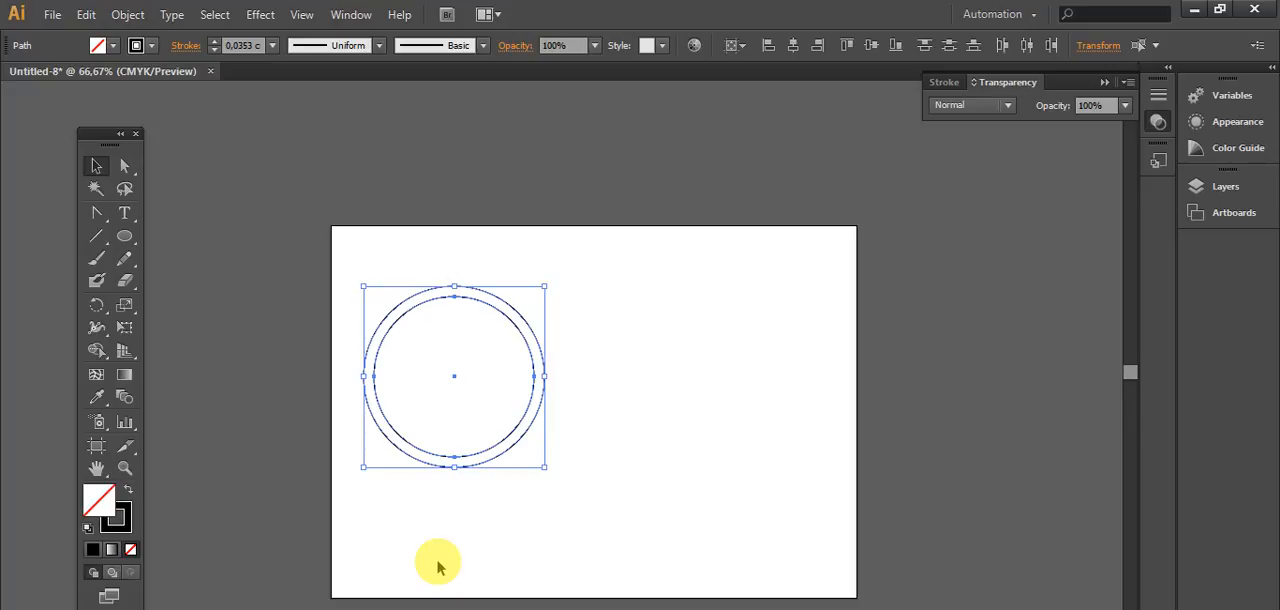
pyautogui.press('Right')
pyautogui.press('Right')
pyautogui.press('Right')
pyautogui.press('Right')
pyautogui.press('Right')
pyautogui.press('Right')
pyautogui.press('Right')
pyautogui.press('Right')
pyautogui.press('Right')
pyautogui.press('Right')
pyautogui.press('Right')
pyautogui.press('Right')
pyautogui.press('Right')
pyautogui.press('Right')
pyautogui.press('Right')
pyautogui.press('Right')
pyautogui.press('Right')
pyautogui.press('Right')
pyautogui.press('Right')
pyautogui.press('Right')
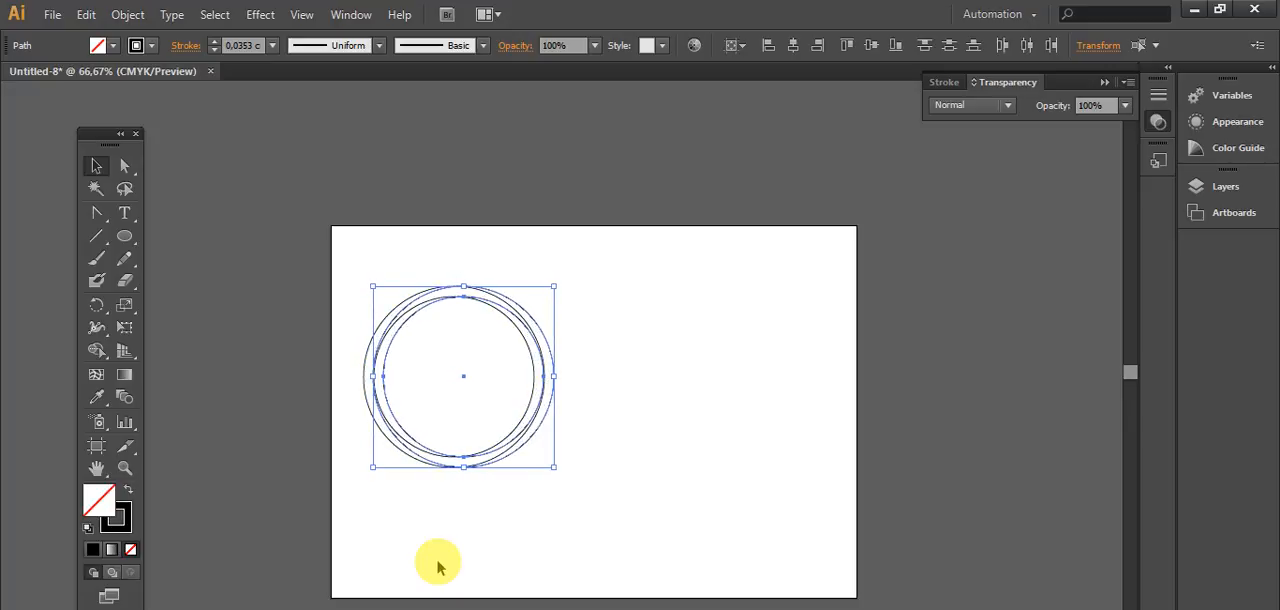
pyautogui.press('Right')
pyautogui.press('Right')
pyautogui.press('Right')
pyautogui.press('Right')
pyautogui.press('Right')
pyautogui.press('Right')
pyautogui.press('Right')
pyautogui.press('Right')
pyautogui.press('Right')
pyautogui.press('Right')
pyautogui.press('Right')
pyautogui.press('Right')
pyautogui.press('Right')
pyautogui.press('Right')
pyautogui.press('Right')
pyautogui.press('Right')
pyautogui.press('Right')
pyautogui.press('Right')
pyautogui.press('Right')
pyautogui.press('Right')
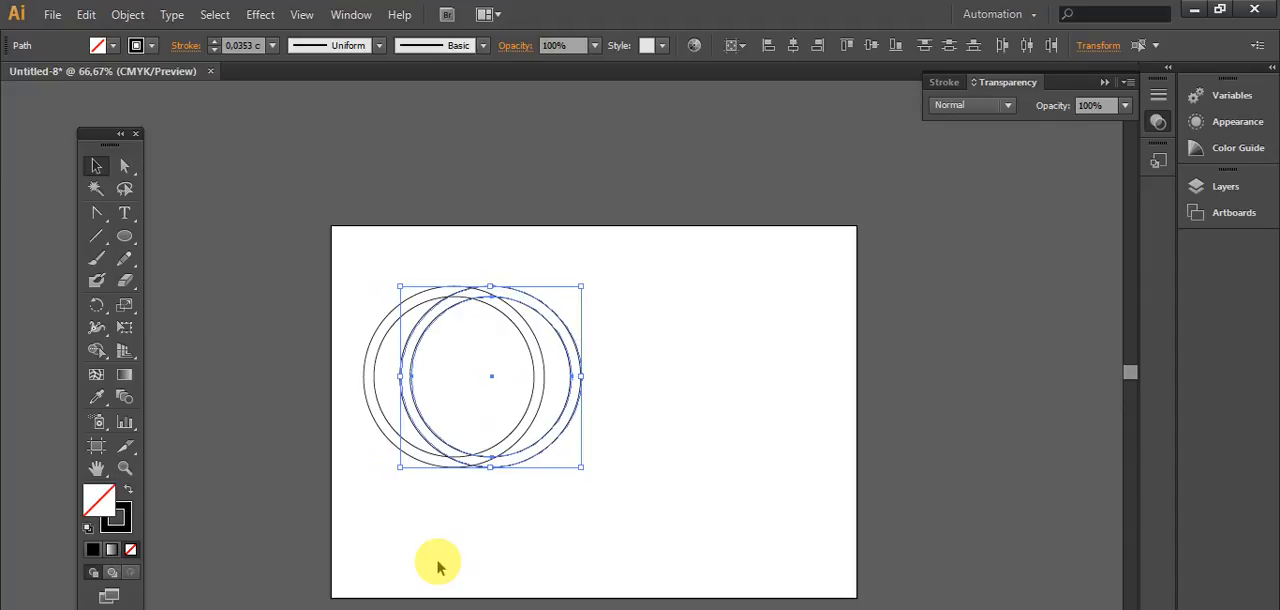
pyautogui.press('Right')
pyautogui.press('Right')
pyautogui.press('Right')
pyautogui.press('Right')
pyautogui.press('Right')
pyautogui.press('Right')
pyautogui.press('Right')
pyautogui.press('Right')
pyautogui.press('Right')
pyautogui.press('Right')
pyautogui.press('Right')
pyautogui.press('Right')
pyautogui.press('Right')
pyautogui.press('Right')
pyautogui.press('Right')
pyautogui.press('Right')
pyautogui.press('Right')
pyautogui.press('Right')
pyautogui.press('Right')
pyautogui.press('Right')
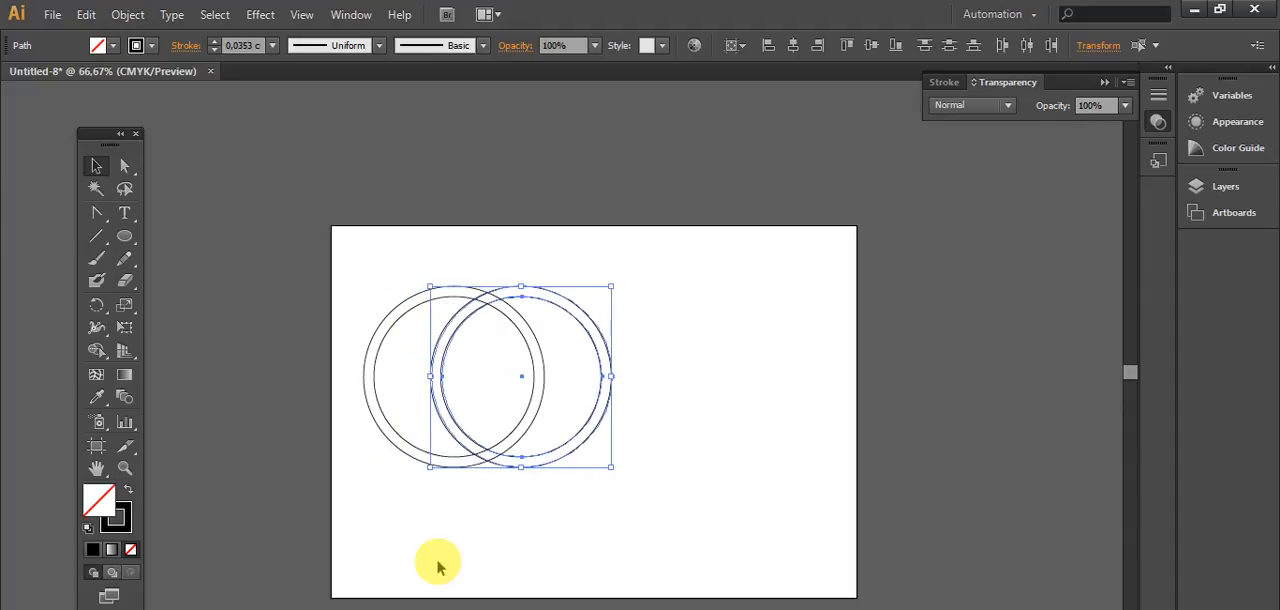
pyautogui.press('Right')
pyautogui.press('Right')
pyautogui.press('Right')
pyautogui.press('Right')
pyautogui.press('Right')
pyautogui.press('Right')
pyautogui.press('Right')
pyautogui.press('Right')
pyautogui.press('Right')
pyautogui.press('Right')
pyautogui.press('Right')
pyautogui.press('Right')
pyautogui.press('Right')
pyautogui.press('Right')
pyautogui.press('Right')
pyautogui.press('Right')
pyautogui.press('Right')
pyautogui.press('Right')
pyautogui.press('Right')
pyautogui.press('Right')
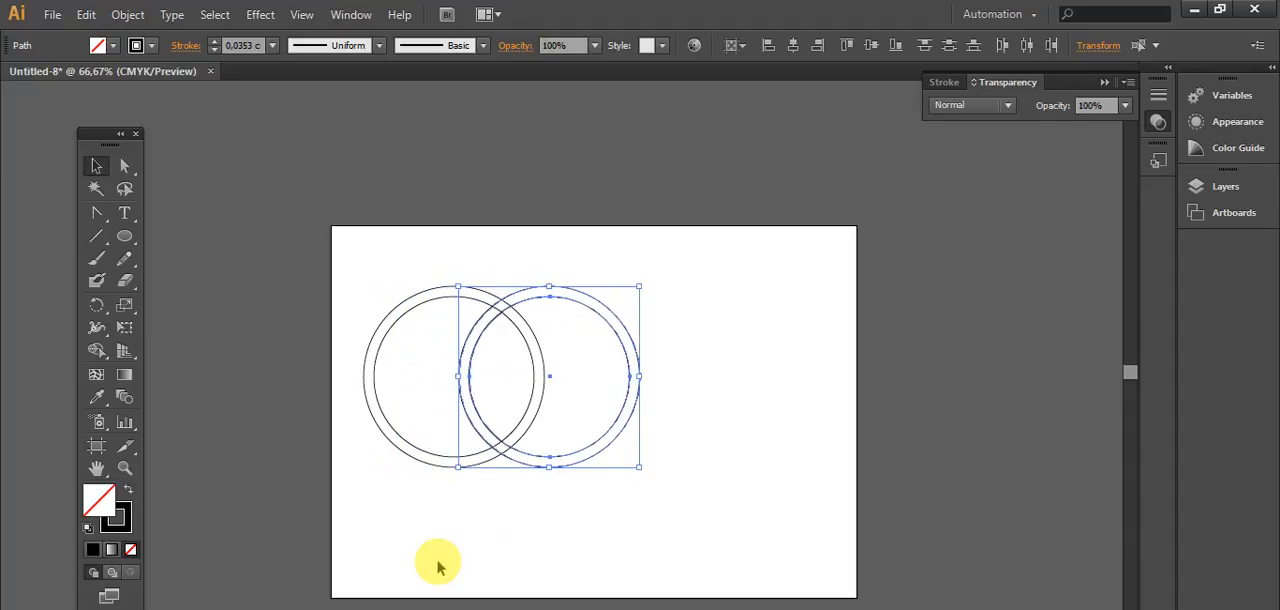
# Step: Paste another in-place copy of the ring and move it right to form a third ring overlapping the second one's right side
pyautogui.hotkey('ctrl', 'c')
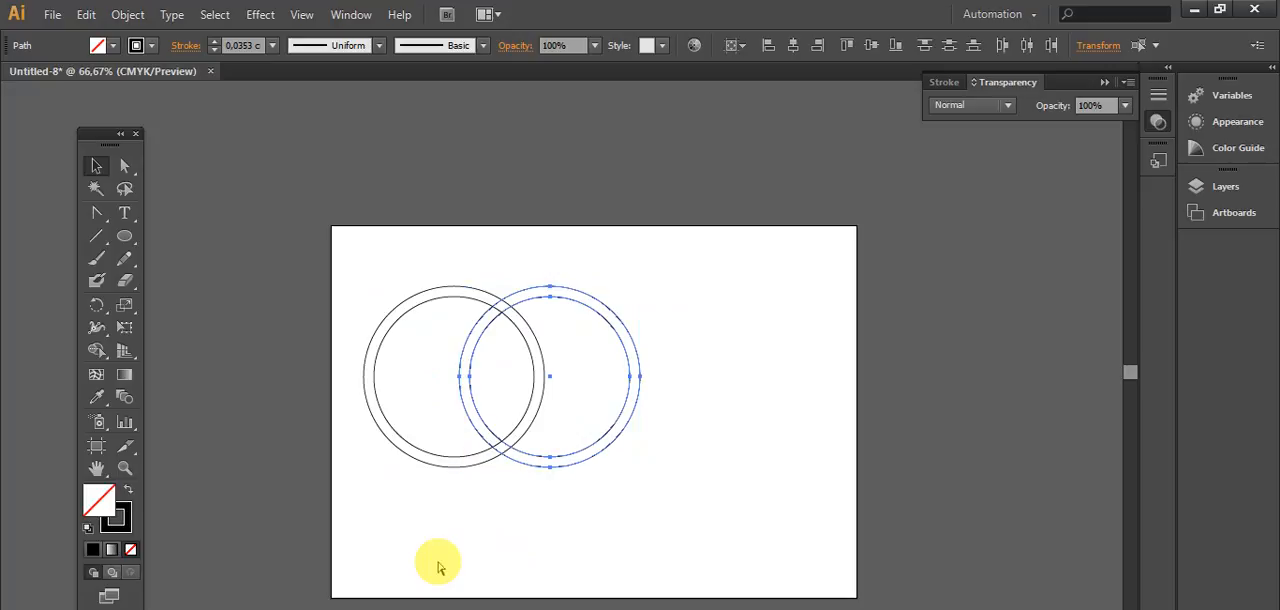
pyautogui.hotkey('ctrl', 'f')
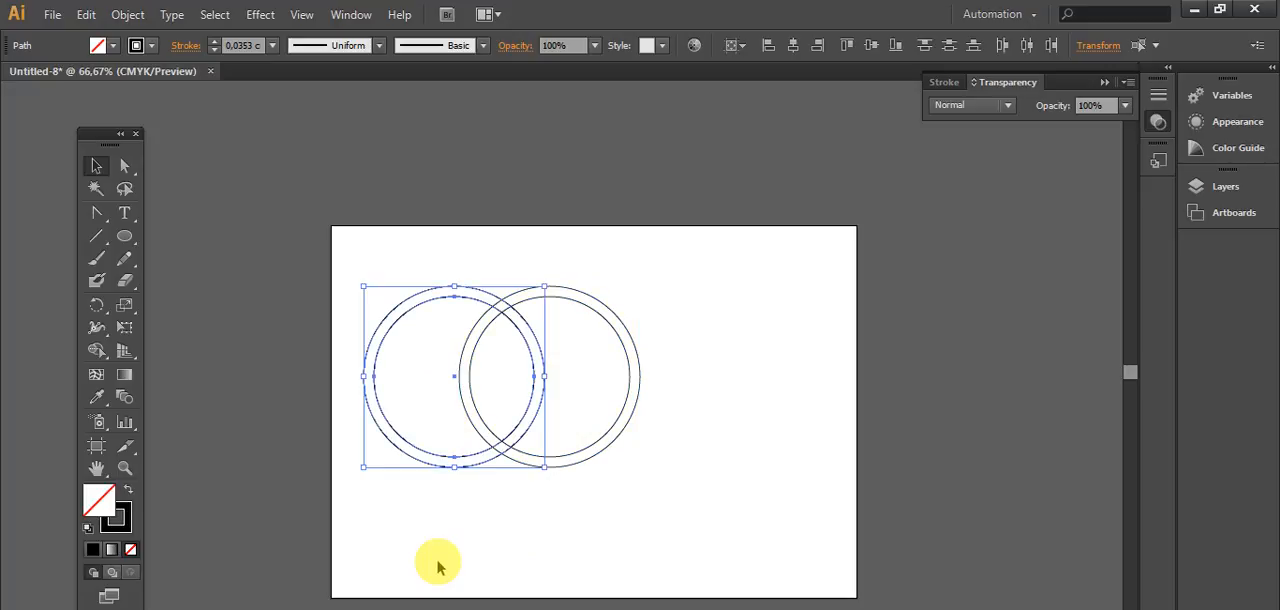
pyautogui.press('Right')
pyautogui.press('Right')
pyautogui.press('Right')
pyautogui.press('Right')
pyautogui.press('Right')
pyautogui.press('Right')
pyautogui.press('Right')
pyautogui.press('Right')
pyautogui.press('Right')
pyautogui.press('Right')
pyautogui.press('Right')
pyautogui.press('Right')
pyautogui.press('Right')
pyautogui.press('Right')
pyautogui.press('Right')
pyautogui.press('Right')
pyautogui.press('Right')
pyautogui.press('Right')
pyautogui.press('Right')
pyautogui.press('Right')
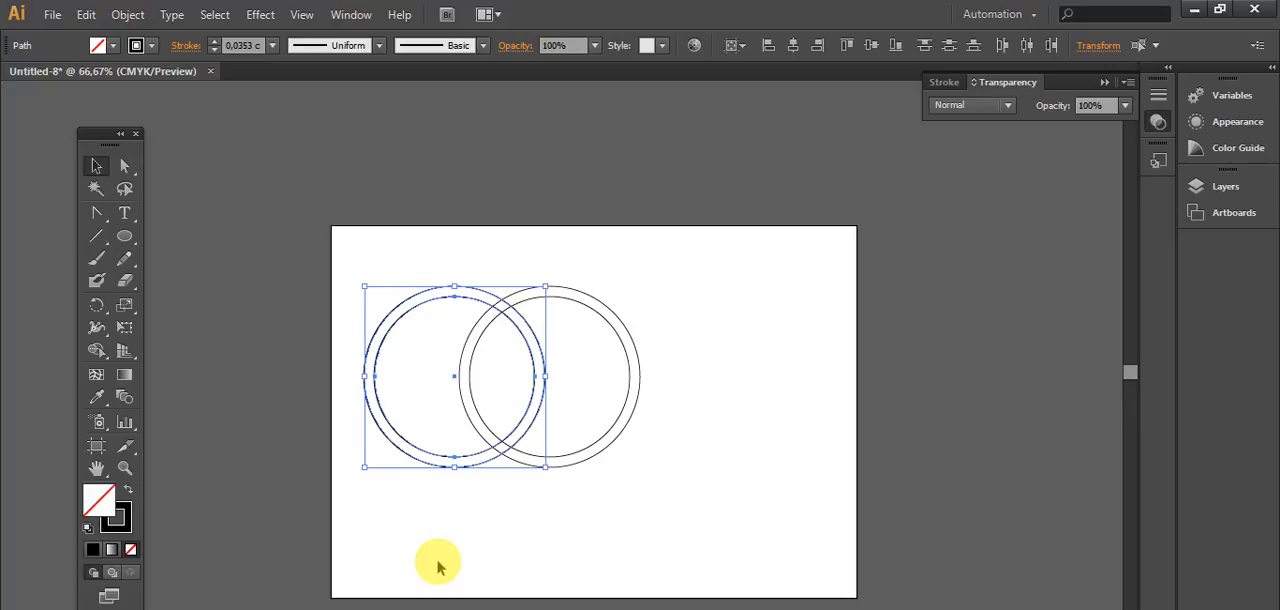
pyautogui.press('Right')
pyautogui.press('Right')
pyautogui.press('Right')
pyautogui.press('Right')
pyautogui.press('Right')
pyautogui.press('Right')
pyautogui.press('Right')
pyautogui.press('Right')
pyautogui.press('Right')
pyautogui.press('Right')
pyautogui.press('Right')
pyautogui.press('Right')
pyautogui.press('Right')
pyautogui.press('Right')
pyautogui.press('Right')
pyautogui.press('Right')
pyautogui.press('Right')
pyautogui.press('Right')
pyautogui.press('Right')
pyautogui.press('Right')
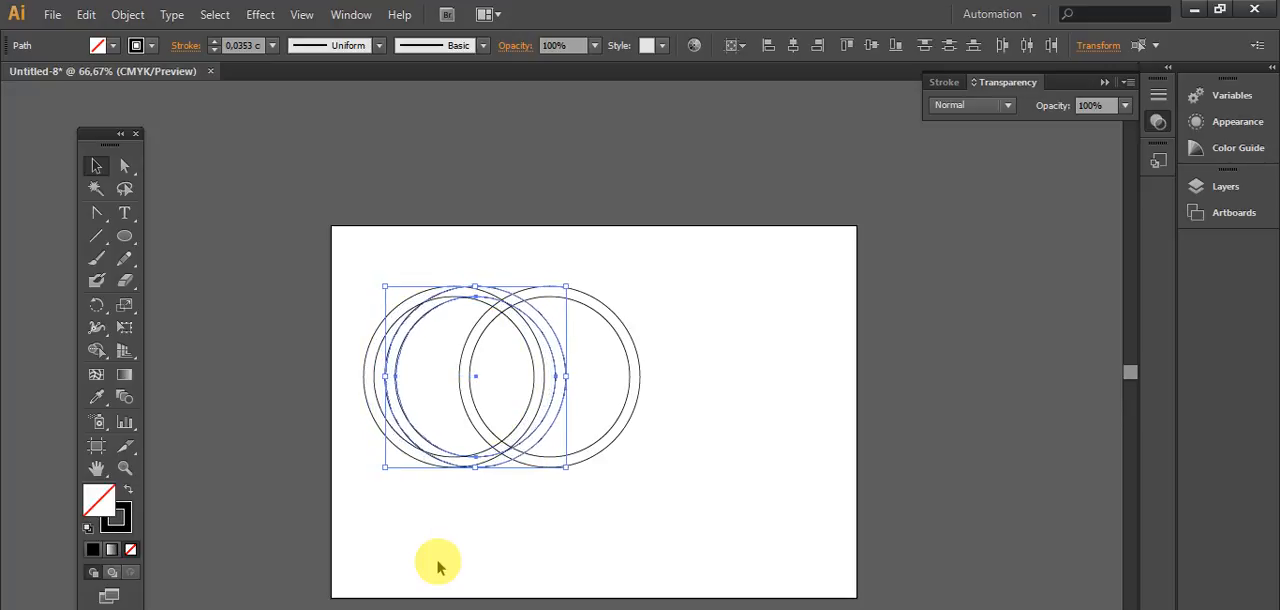
pyautogui.press('Right')
pyautogui.press('Right')
pyautogui.press('Right')
pyautogui.press('Right')
pyautogui.press('Right')
pyautogui.press('Right')
pyautogui.press('Right')
pyautogui.press('Right')
pyautogui.press('Right')
pyautogui.press('Right')
pyautogui.press('Right')
pyautogui.press('Right')
pyautogui.press('Right')
pyautogui.press('Right')
pyautogui.press('Right')
pyautogui.press('Right')
pyautogui.press('Right')
pyautogui.press('Right')
pyautogui.press('Right')
pyautogui.press('Right')
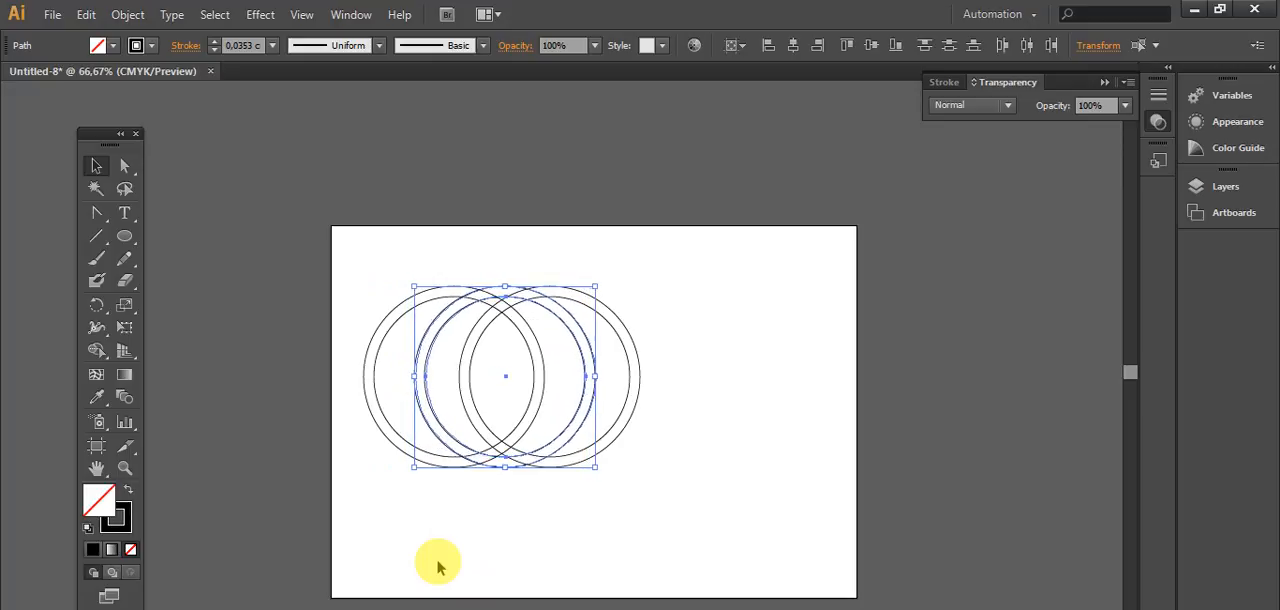
pyautogui.press('Right')
pyautogui.press('Right')
pyautogui.press('Right')
pyautogui.press('Right')
pyautogui.press('Right')
pyautogui.press('Right')
pyautogui.press('Right')
pyautogui.press('Right')
pyautogui.press('Right')
pyautogui.press('Right')
pyautogui.press('Right')
pyautogui.press('Right')
pyautogui.press('Right')
pyautogui.press('Right')
pyautogui.press('Right')
pyautogui.press('Right')
pyautogui.press('Right')
pyautogui.press('Right')
pyautogui.press('Right')
pyautogui.press('Right')
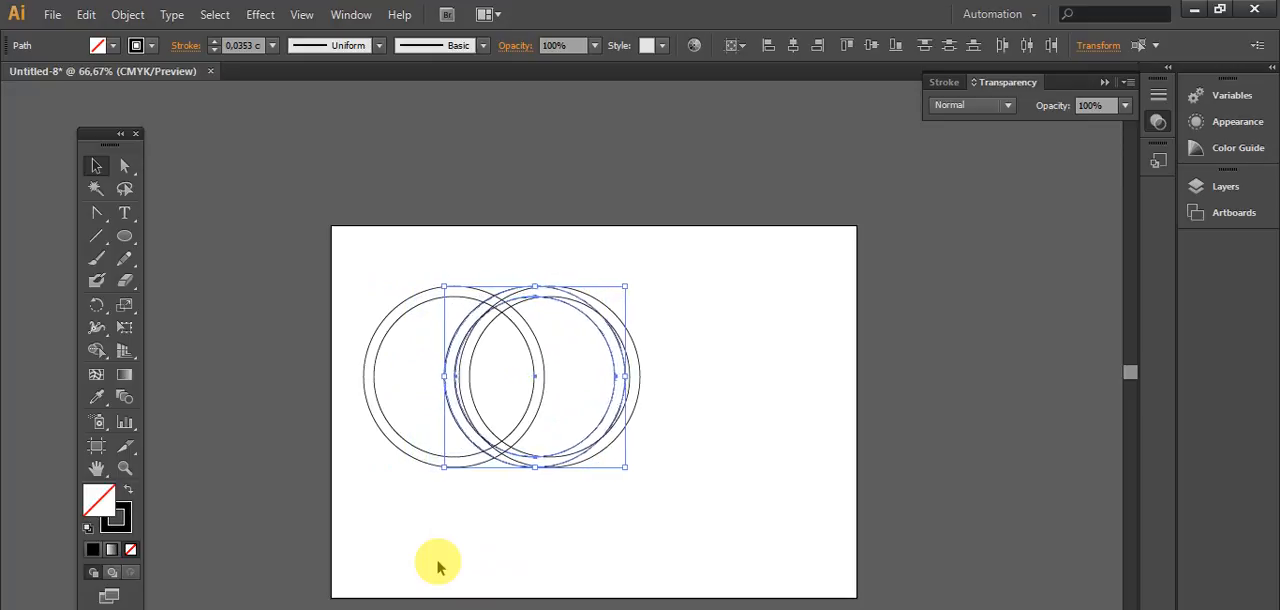
pyautogui.press('Right')
pyautogui.press('Right')
pyautogui.press('Right')
pyautogui.press('Right')
pyautogui.press('Right')
pyautogui.press('Right')
pyautogui.press('Right')
pyautogui.press('Right')
pyautogui.press('Right')
pyautogui.press('Right')
pyautogui.press('Right')
pyautogui.press('Right')
pyautogui.press('Right')
pyautogui.press('Right')
pyautogui.press('Right')
pyautogui.press('Right')
pyautogui.press('Right')
pyautogui.press('Right')
pyautogui.press('Right')
pyautogui.press('Right')
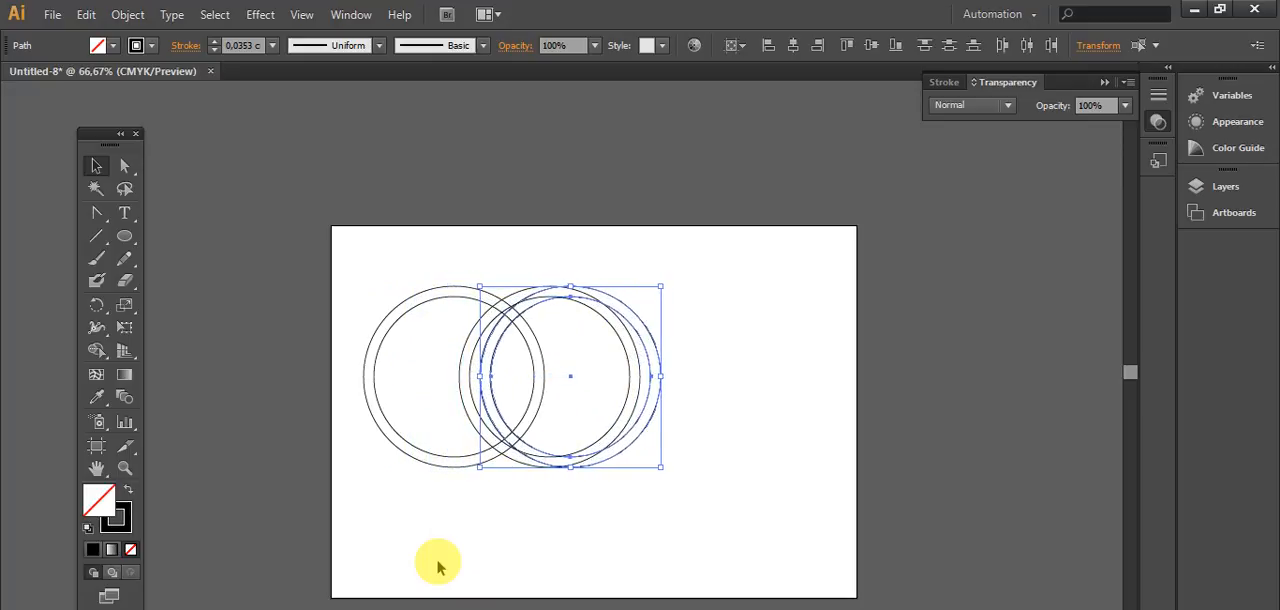
pyautogui.press('Right')
pyautogui.press('Right')
pyautogui.press('Right')
pyautogui.press('Right')
pyautogui.press('Right')
pyautogui.press('Right')
pyautogui.press('Right')
pyautogui.press('Right')
pyautogui.press('Right')
pyautogui.press('Right')
pyautogui.press('Right')
pyautogui.press('Right')
pyautogui.press('Right')
pyautogui.press('Right')
pyautogui.press('Right')
pyautogui.press('Right')
pyautogui.press('Right')
pyautogui.press('Right')
pyautogui.press('Right')
pyautogui.press('Right')
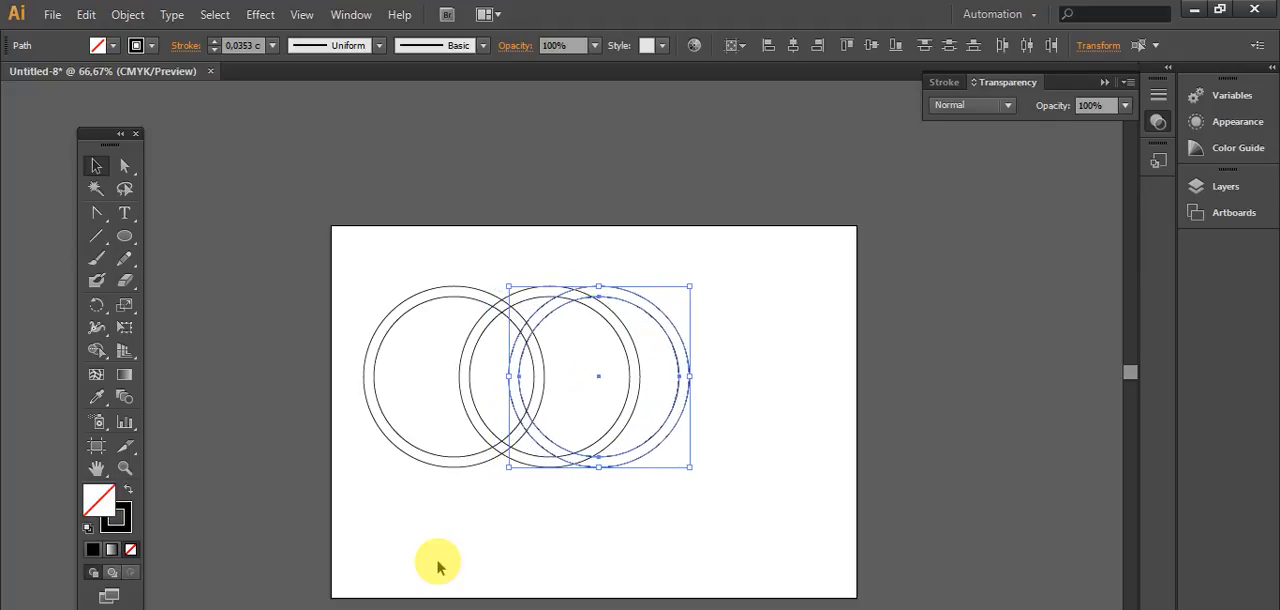
pyautogui.press('Right')
pyautogui.press('Right')
pyautogui.press('Right')
pyautogui.press('Right')
pyautogui.press('Right')
pyautogui.press('Right')
pyautogui.press('Right')
pyautogui.press('Right')
pyautogui.press('Right')
pyautogui.press('Right')
pyautogui.press('Right')
pyautogui.press('Right')
pyautogui.press('Right')
pyautogui.press('Right')
pyautogui.press('Right')
pyautogui.press('Right')
pyautogui.press('Right')
pyautogui.press('Right')
pyautogui.press('Right')
pyautogui.press('Right')
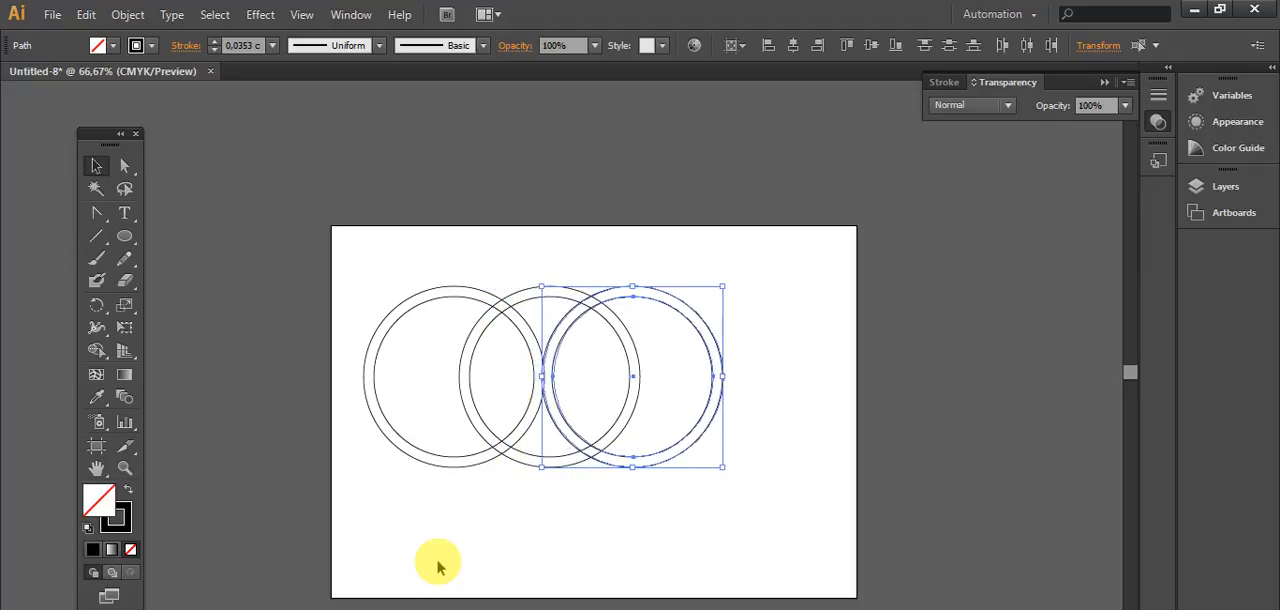
pyautogui.press('Right')
pyautogui.press('Right')
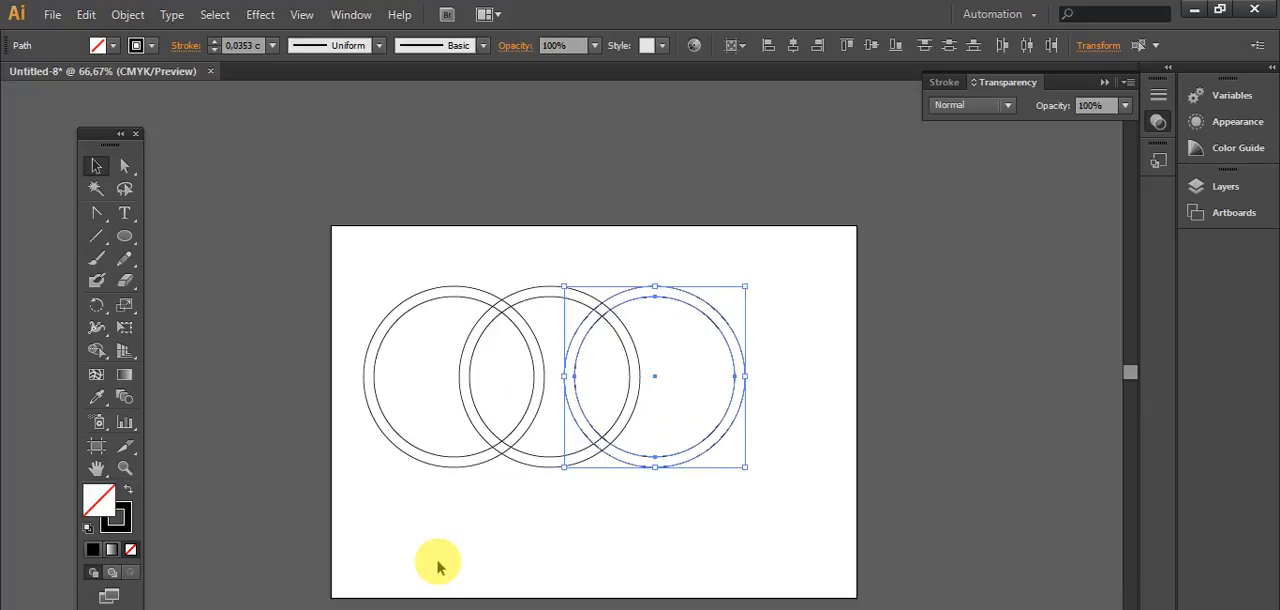
pyautogui.press('Right')
pyautogui.press('Right')
pyautogui.press('Right')
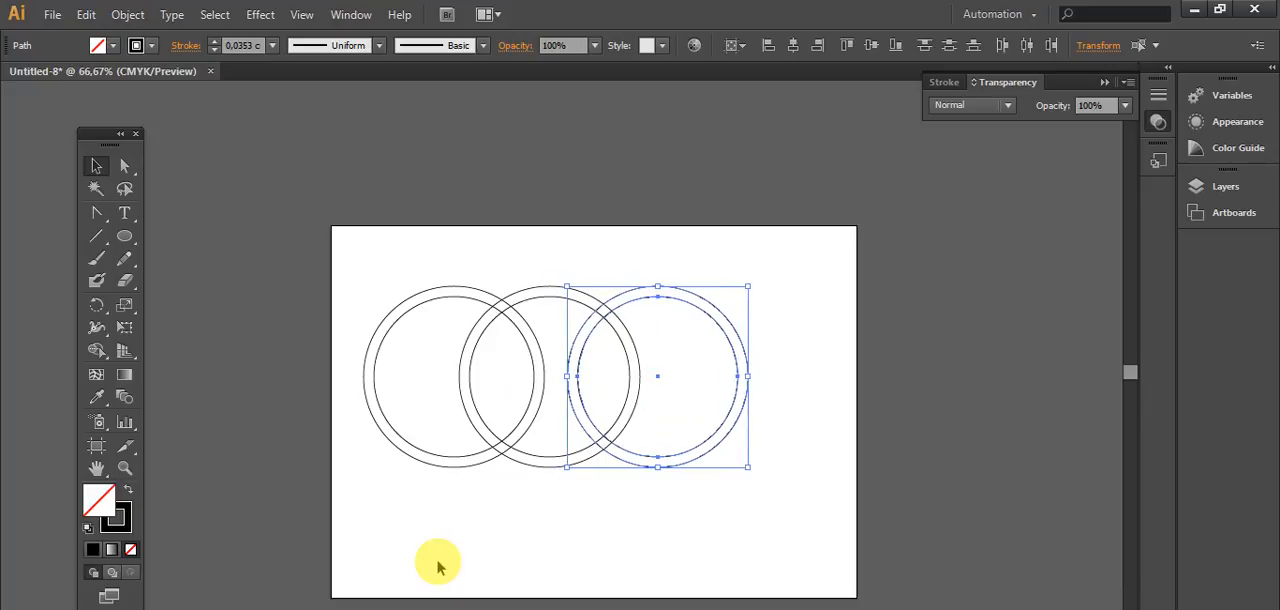
# Step: Duplicate the third ring in place and shift the copy right as a fourth ring ending near the artboard's right edge
pyautogui.hotkey('ctrl', 'shift', 'b')
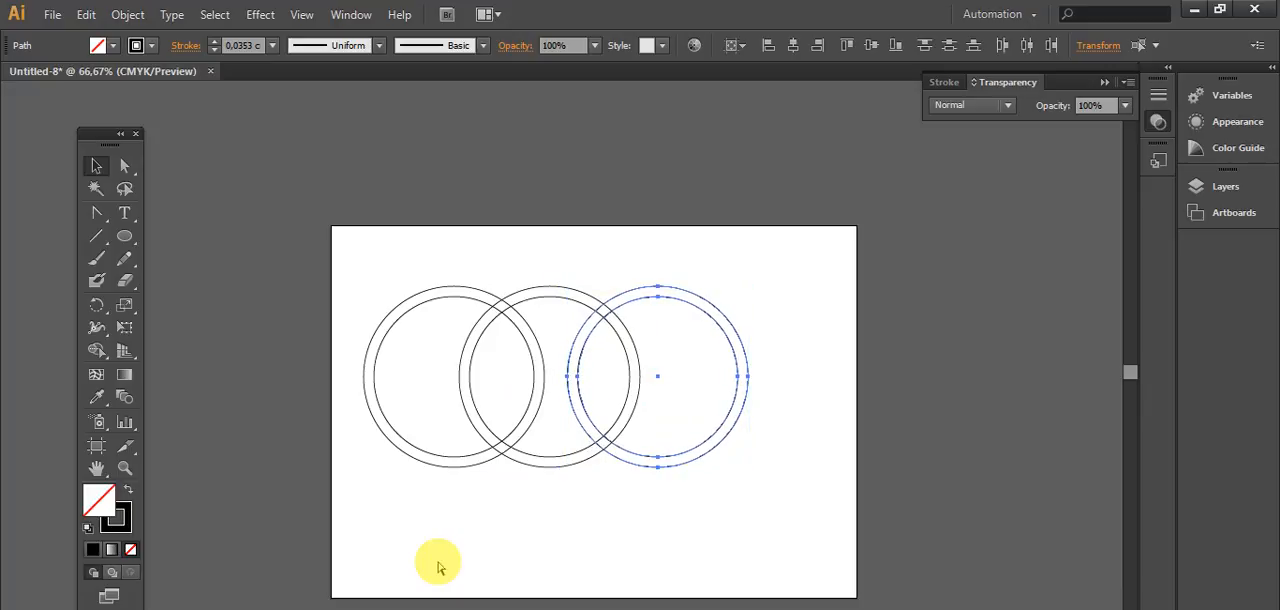
pyautogui.hotkey('ctrl', 'shift', 'b')
pyautogui.press('Right')
pyautogui.press('Right')
pyautogui.press('Right')
pyautogui.press('Right')
pyautogui.press('Right')
pyautogui.press('Right')
pyautogui.press('Right')
pyautogui.press('Right')
pyautogui.press('Right')
pyautogui.press('Right')
pyautogui.press('Right')
pyautogui.press('Right')
pyautogui.press('Right')
pyautogui.press('Right')
pyautogui.press('Right')
pyautogui.press('Right')
pyautogui.press('Right')
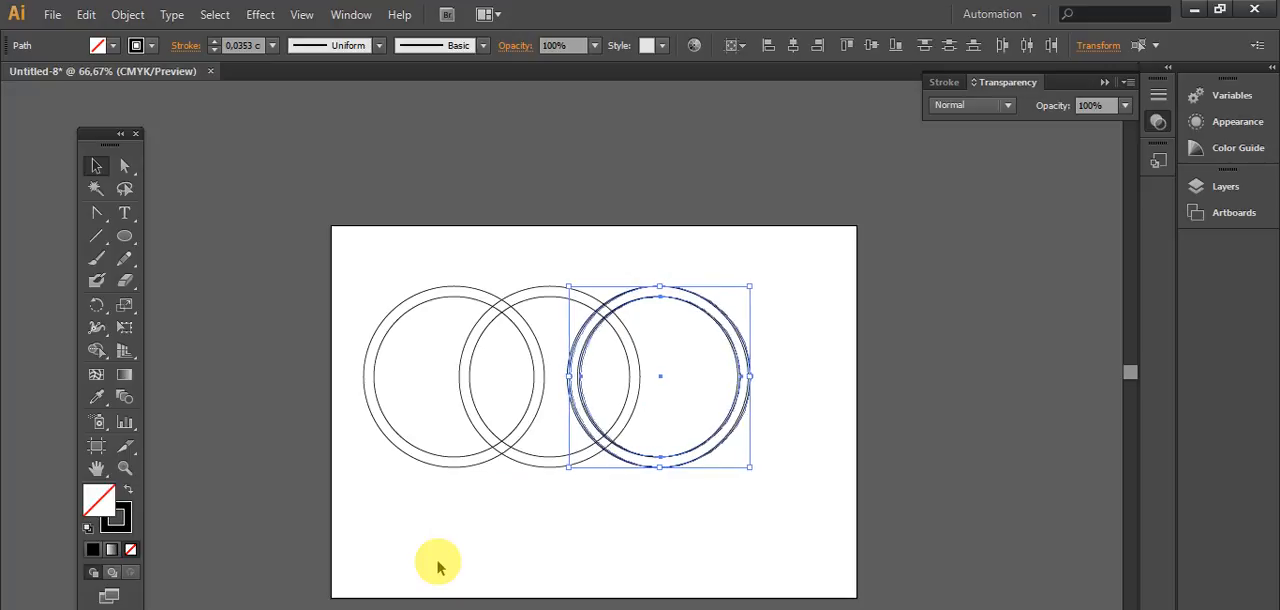
pyautogui.press('Right')
pyautogui.press('Right')
pyautogui.press('Right')
pyautogui.press('Right')
pyautogui.press('Right')
pyautogui.press('Right')
pyautogui.press('Right')
pyautogui.press('Right')
pyautogui.press('Right')
pyautogui.press('Right')
pyautogui.press('Right')
pyautogui.press('Right')
pyautogui.press('Right')
pyautogui.press('Right')
pyautogui.press('Right')
pyautogui.press('Right')
pyautogui.press('Right')
pyautogui.press('Right')
pyautogui.press('Right')
pyautogui.press('Right')
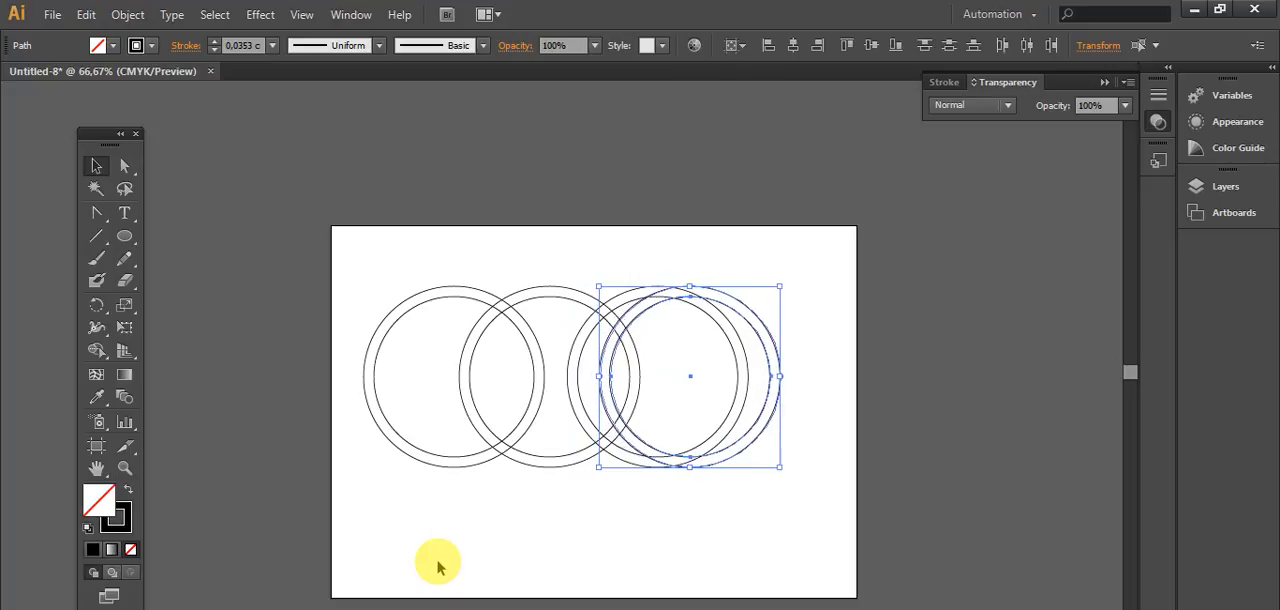
pyautogui.press('Right')
pyautogui.press('Right')
pyautogui.press('Right')
pyautogui.press('Right')
pyautogui.press('Right')
pyautogui.press('Right')
pyautogui.press('Right')
pyautogui.press('Right')
pyautogui.press('Right')
pyautogui.press('Right')
pyautogui.press('Right')
pyautogui.press('Right')
pyautogui.press('Right')
pyautogui.press('Right')
pyautogui.press('Right')
pyautogui.press('Right')
pyautogui.press('Right')
pyautogui.press('Right')
pyautogui.press('Right')
pyautogui.press('Right')
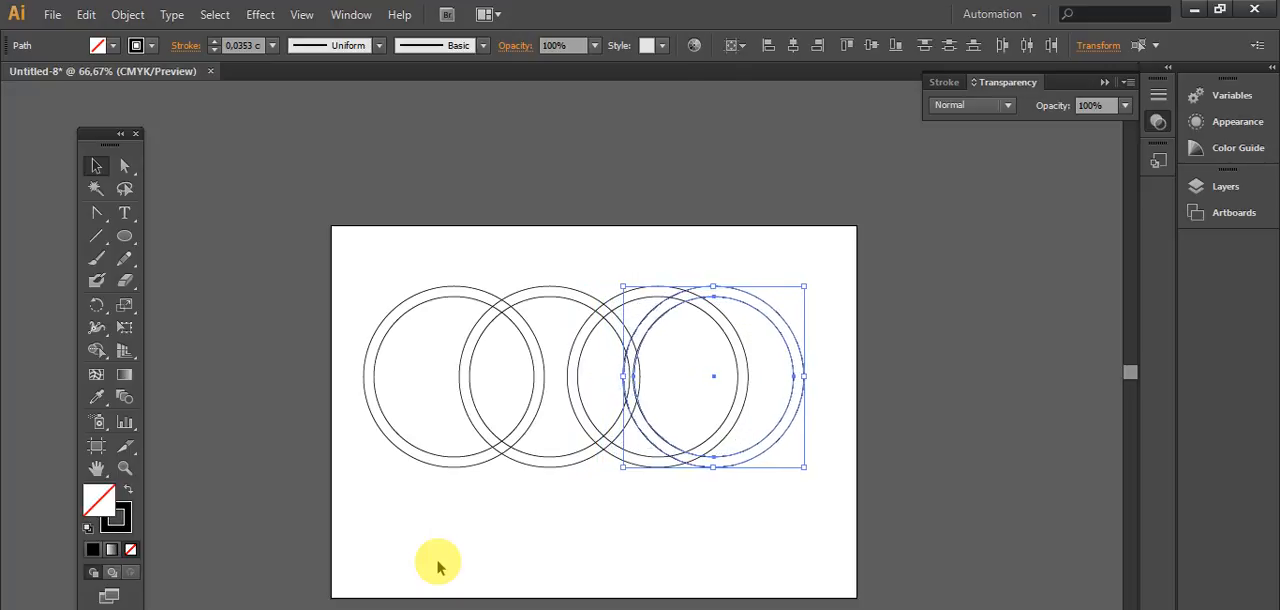
pyautogui.press('Right')
pyautogui.press('Right')
pyautogui.press('Right')
pyautogui.press('Right')
pyautogui.press('Right')
pyautogui.press('Right')
pyautogui.press('Right')
pyautogui.press('Right')
pyautogui.press('Right')
pyautogui.press('Right')
pyautogui.press('Right')
pyautogui.press('Right')
pyautogui.press('Right')
pyautogui.press('Right')
pyautogui.press('Right')
pyautogui.press('Right')
pyautogui.press('Right')
pyautogui.press('Right')
pyautogui.press('Right')
pyautogui.press('Right')
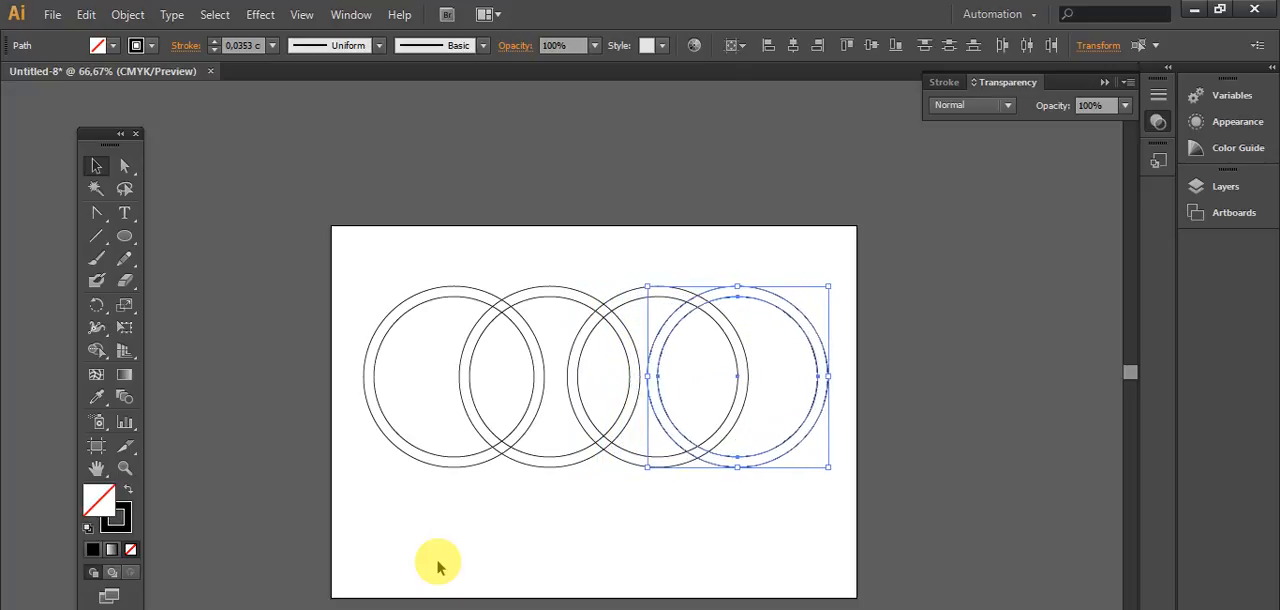
pyautogui.press('Right')
pyautogui.press('Right')
pyautogui.press('Right')
pyautogui.press('Right')
pyautogui.press('Right')
pyautogui.press('Right')
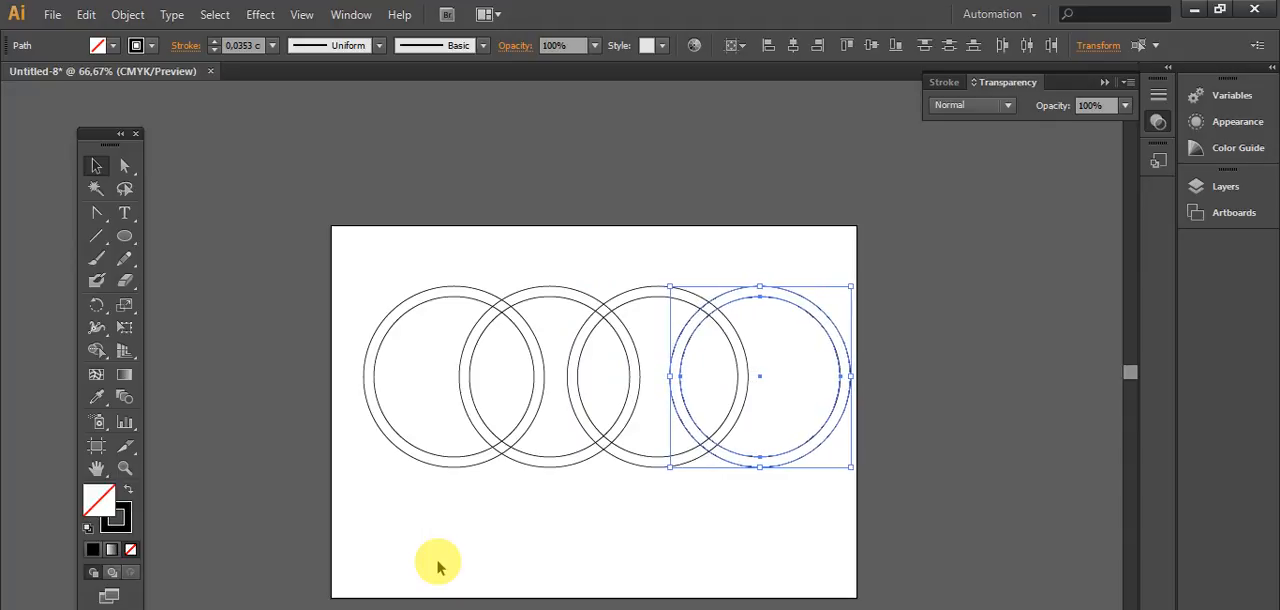
# Step: Select all four rings and nudge them left and slightly down to centre them better on the artboard
pyautogui.moveTo(337, 243); pyautogui.dragTo(862, 520)
pyautogui.press('Left')
pyautogui.press('Left')
pyautogui.press('Left')
pyautogui.press('Left')
pyautogui.press('Left')
pyautogui.press('Left')
pyautogui.press('Left')
pyautogui.press('Left')
pyautogui.press('Left')
pyautogui.press('Left')
pyautogui.press('Left')
pyautogui.press('Left')
pyautogui.press('Left')
pyautogui.press('Left')
pyautogui.press('Left')
pyautogui.press('Left')
pyautogui.press('Left')
pyautogui.press('Left')
pyautogui.press('Down')
pyautogui.press('Down')
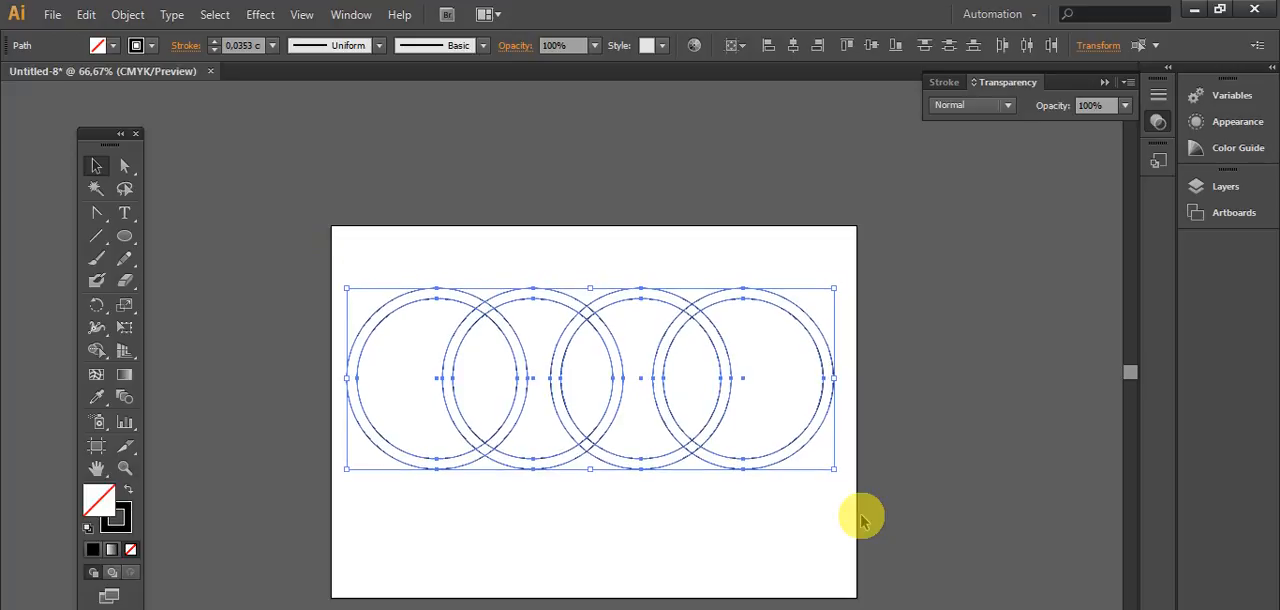
# Step: Select only the fourth ring's two circles and nudge them slightly left towards the third ring
pyautogui.click(491, 257)
pyautogui.moveTo(330, 243); pyautogui.dragTo(880, 506)
pyautogui.click(916, 570)
pyautogui.moveTo(849, 278); pyautogui.dragTo(802, 502)
pyautogui.press('Left')
pyautogui.press('Left')
pyautogui.press('Left')
pyautogui.press('Left')
pyautogui.press('Left')
pyautogui.press('Left')
pyautogui.press('Left')
pyautogui.press('Left')
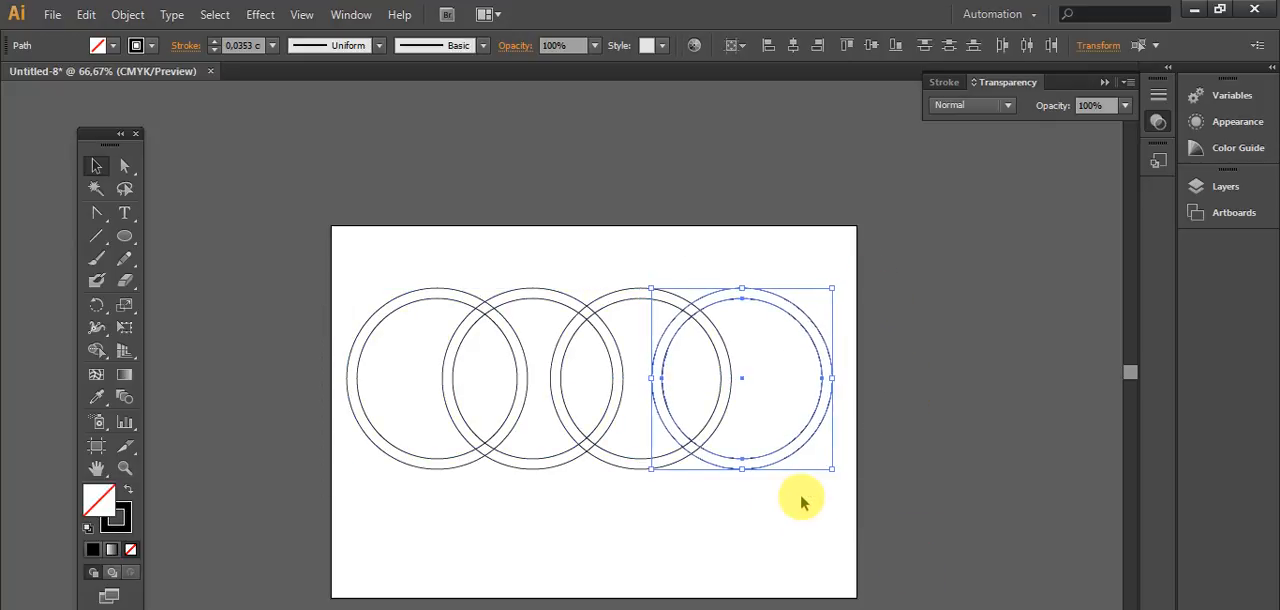
# Step: Nudge the fourth ring slightly further left towards the third ring and deselect it
pyautogui.press('Left')
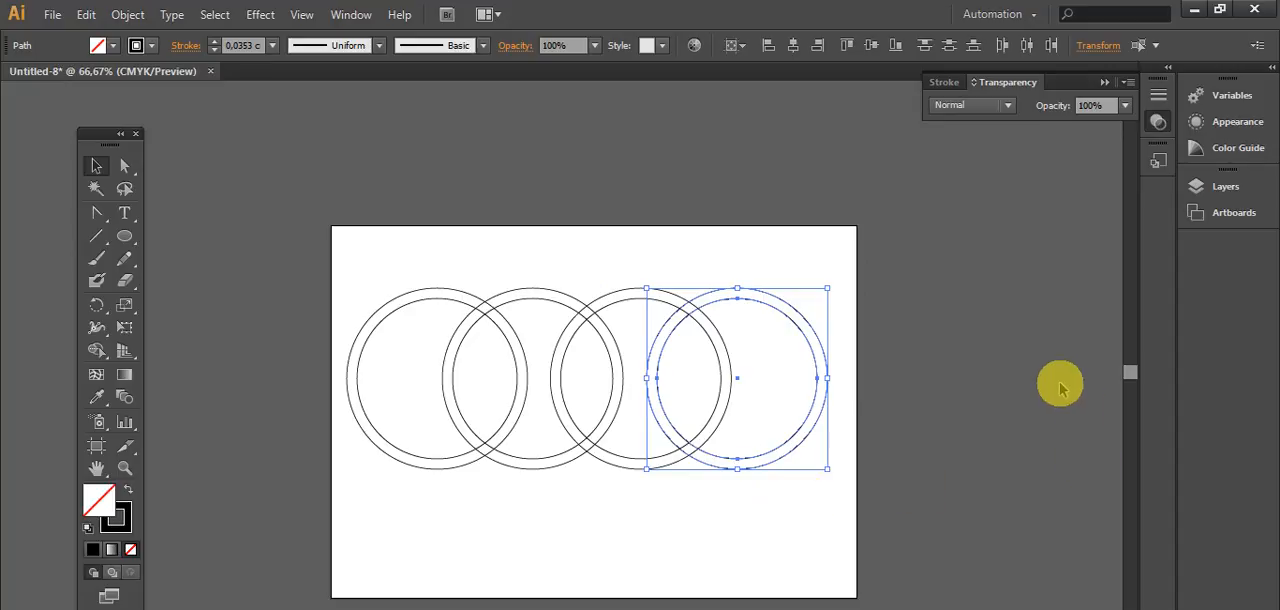
pyautogui.click(923, 325)
# Step: Select all four rings and use Shape Builder to merge each upper crossing into the left ring of its pair
pyautogui.moveTo(915, 257); pyautogui.dragTo(322, 519)
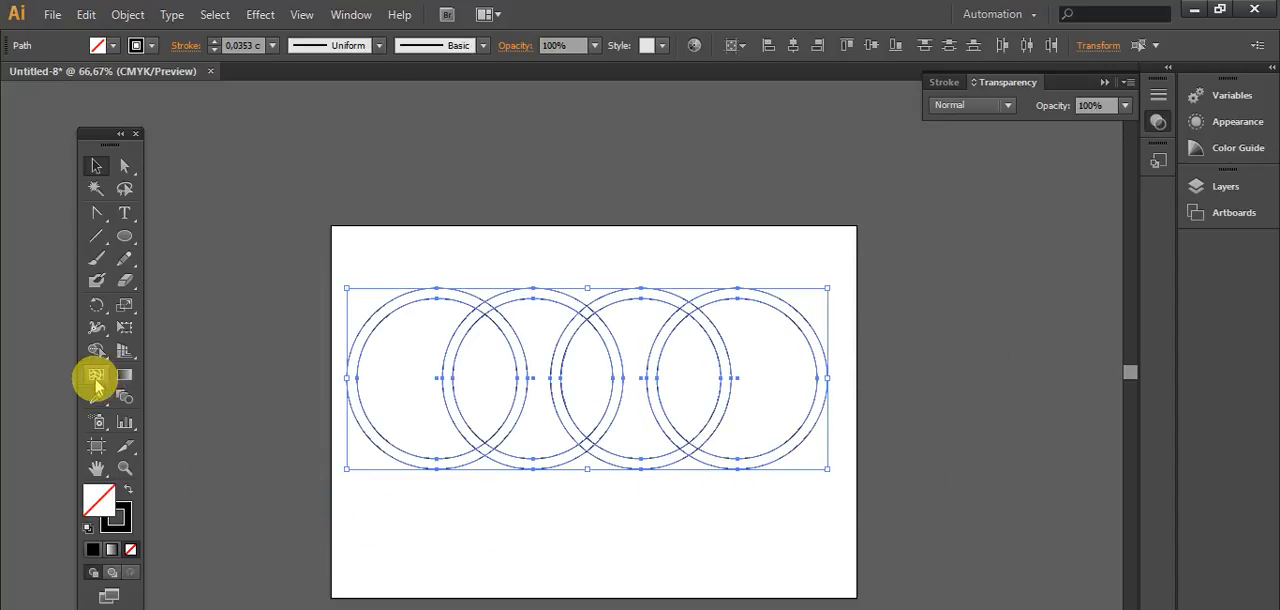
pyautogui.moveTo(96, 327); pyautogui.dragTo(150, 336)
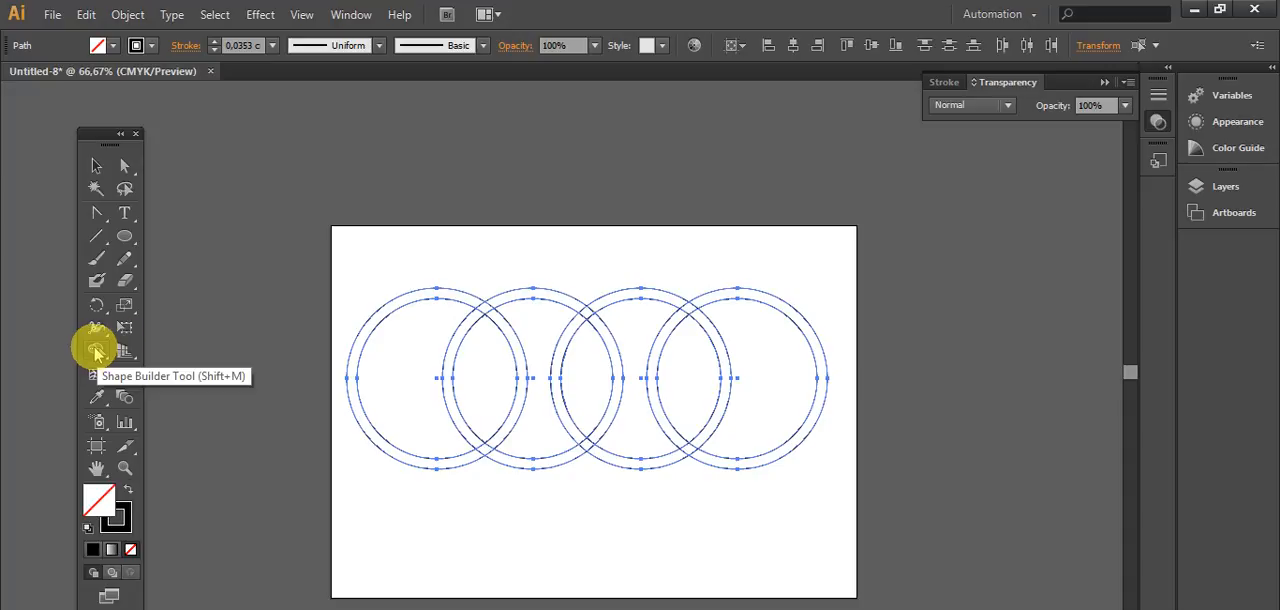
pyautogui.click(96, 351)
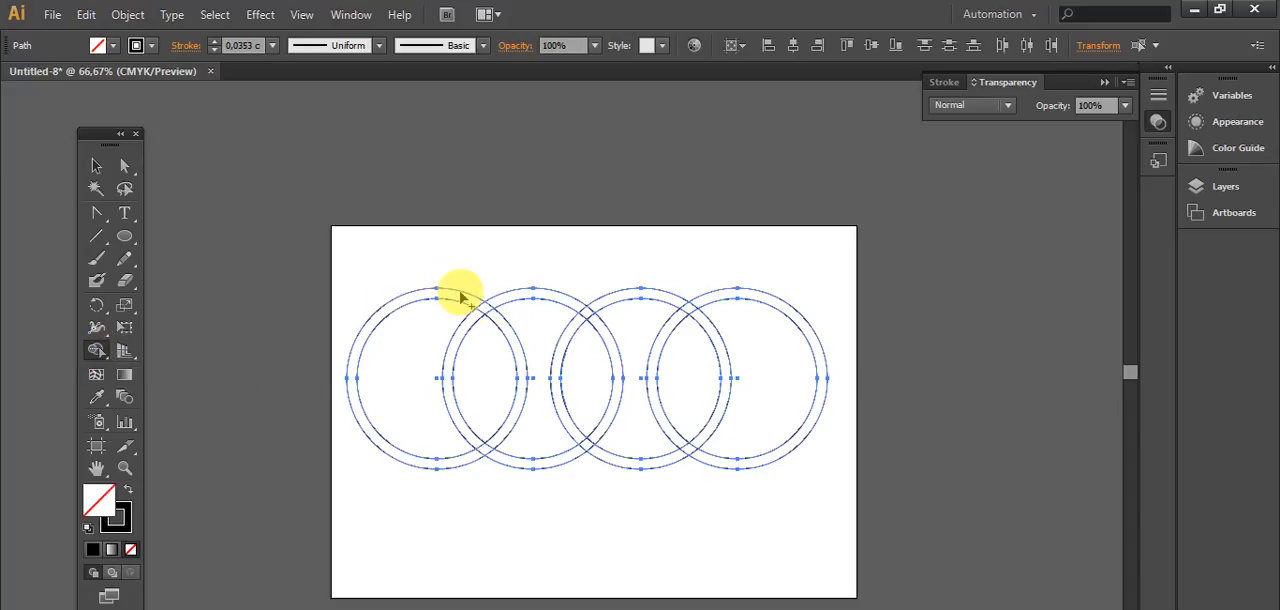
pyautogui.moveTo(465, 299); pyautogui.dragTo(497, 320)
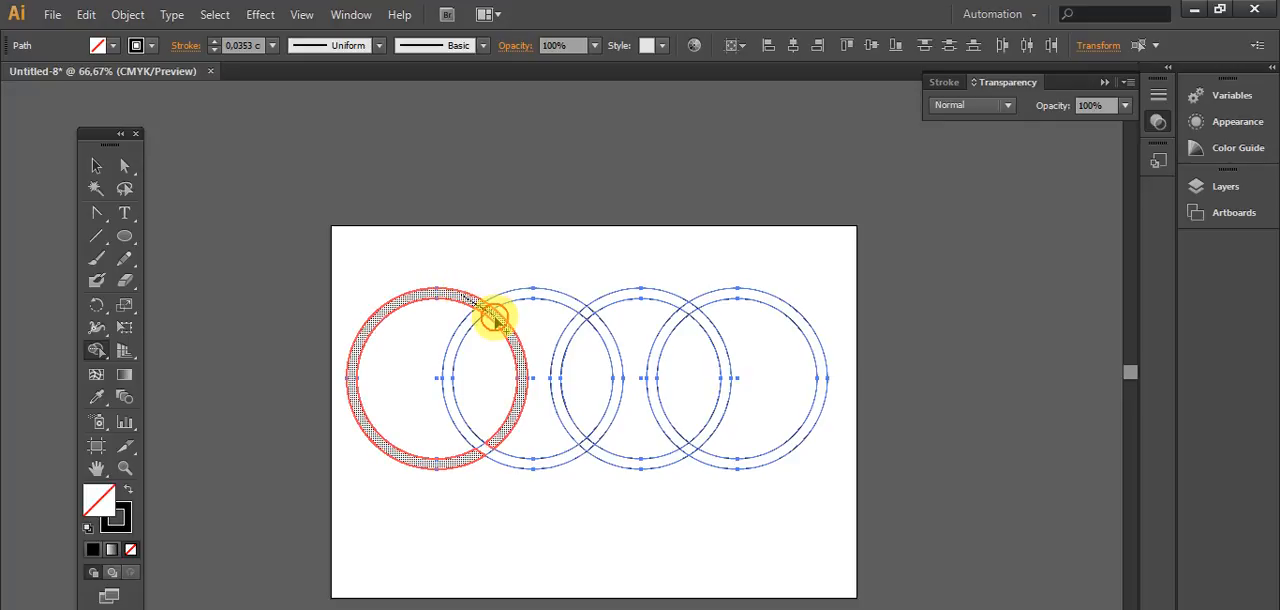
pyautogui.moveTo(567, 302)
pyautogui.mouseDown()
pyautogui.moveTo(593, 315)
pyautogui.moveTo(594, 290)
pyautogui.moveTo(586, 300)
pyautogui.mouseUp()
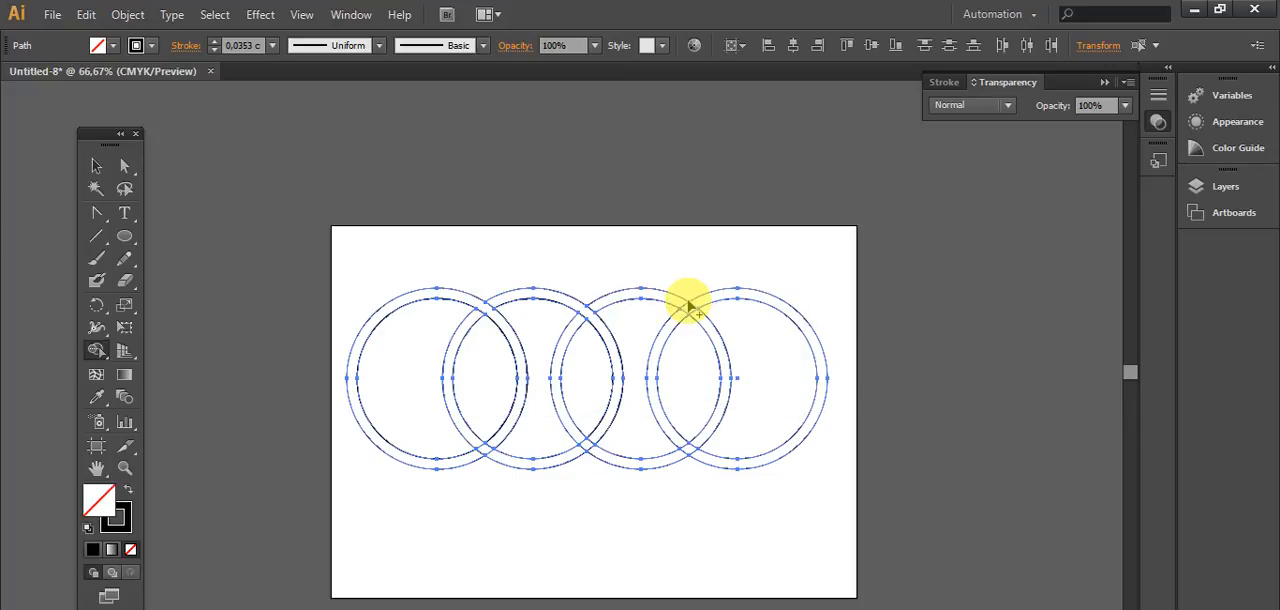
pyautogui.moveTo(679, 303); pyautogui.dragTo(712, 330)
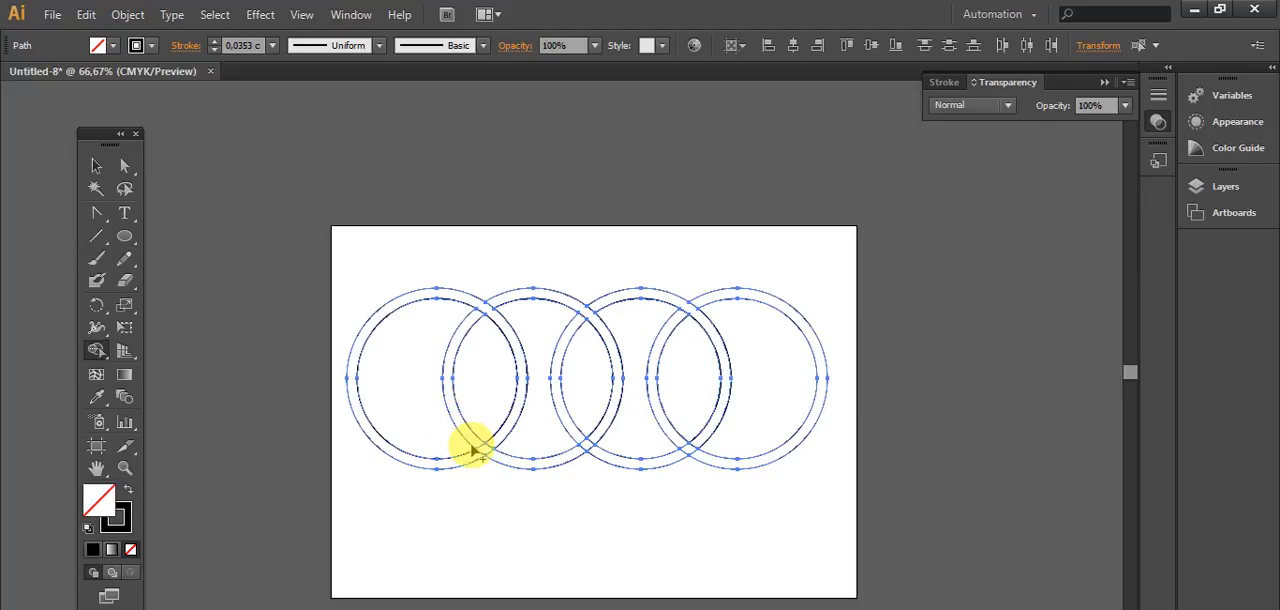
# Step: Merge the three lower crossings into the right ring of each pair with Shape Builder to interlock the rings
pyautogui.moveTo(474, 443); pyautogui.dragTo(492, 451)
pyautogui.moveTo(580, 440); pyautogui.dragTo(605, 454)
pyautogui.moveTo(676, 438); pyautogui.dragTo(688, 460)
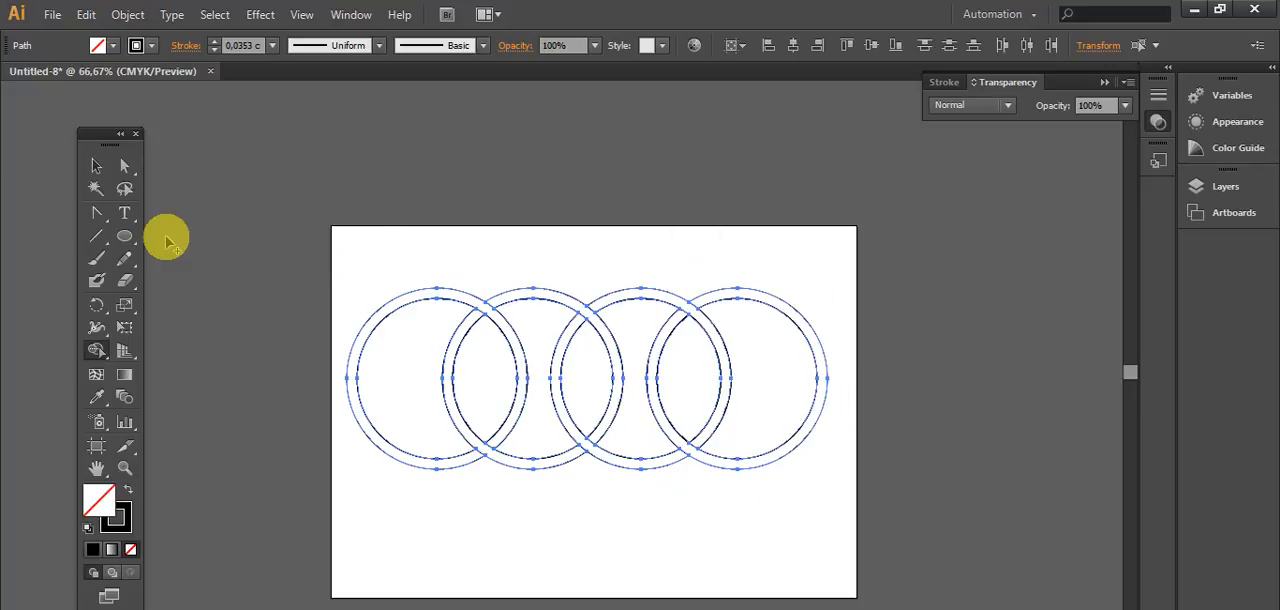
# Step: Fill all the ring shapes with the white-to-black linear gradient and remove their stroke
pyautogui.click(96, 165)
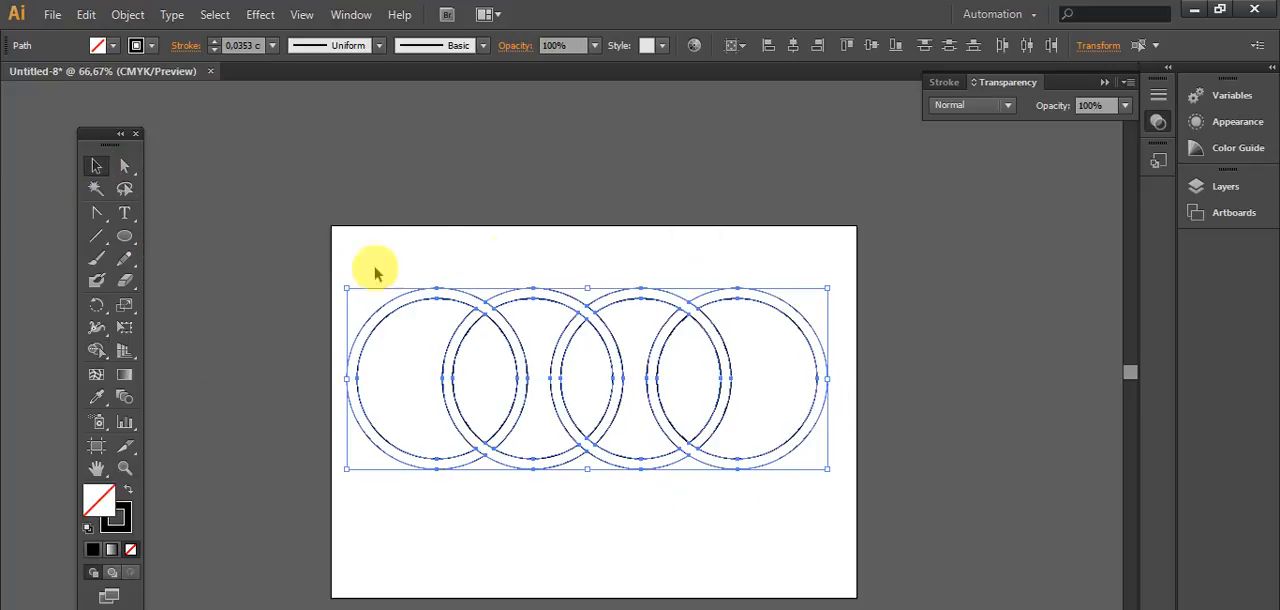
pyautogui.click(111, 550)
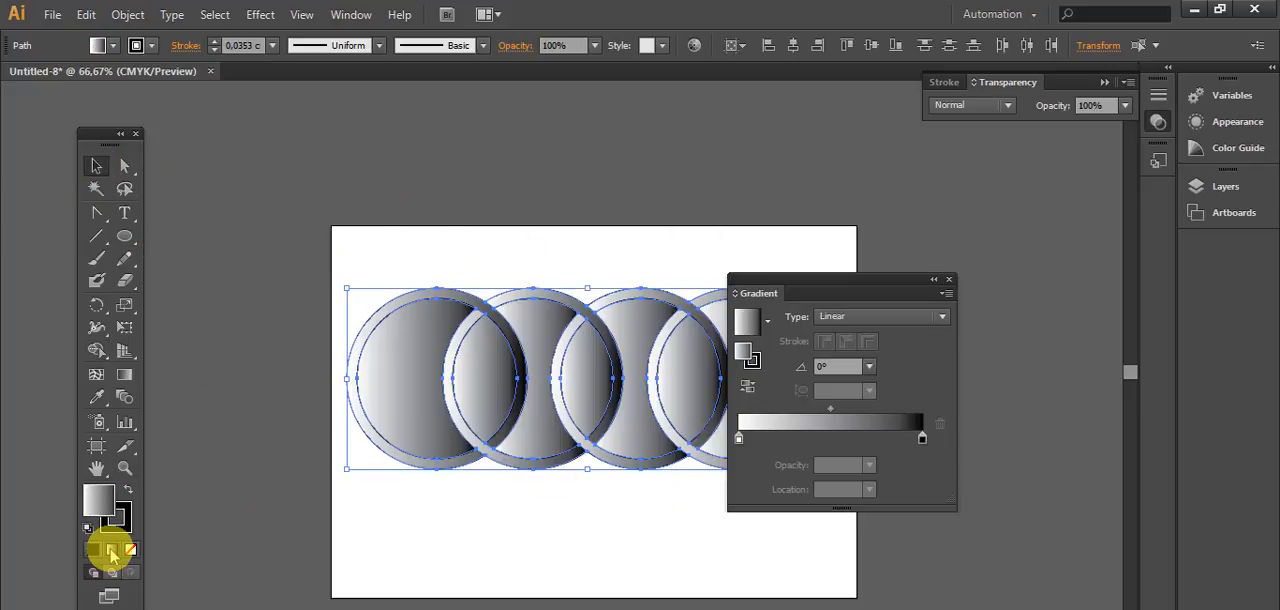
pyautogui.moveTo(818, 287); pyautogui.dragTo(972, 263)
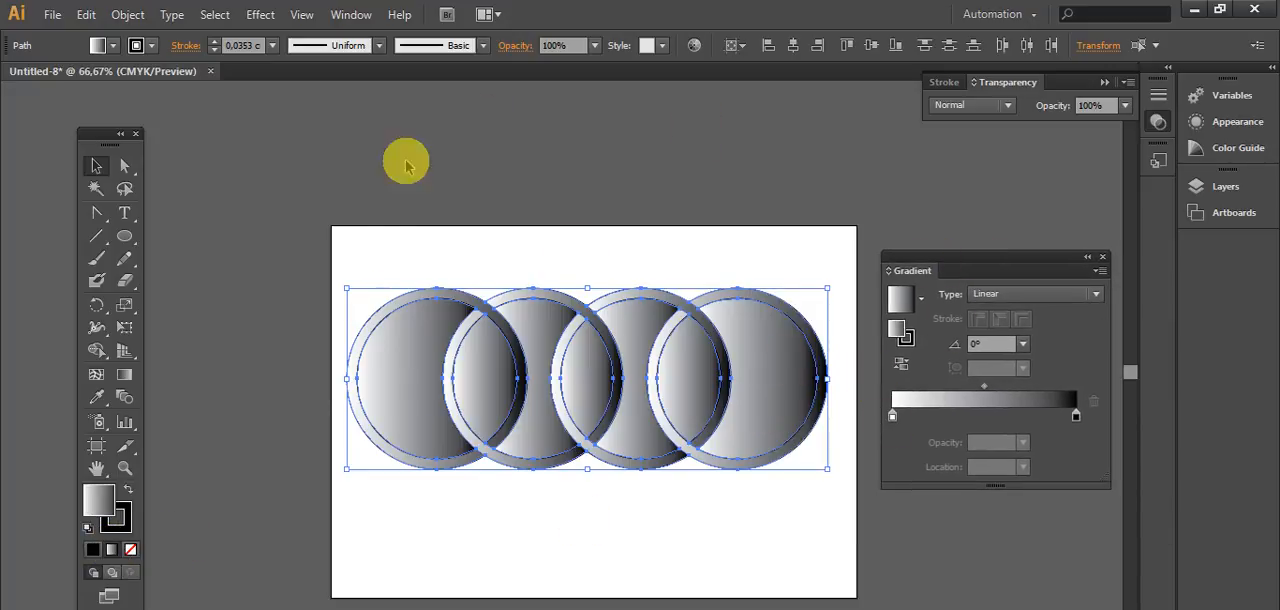
pyautogui.click(121, 520)
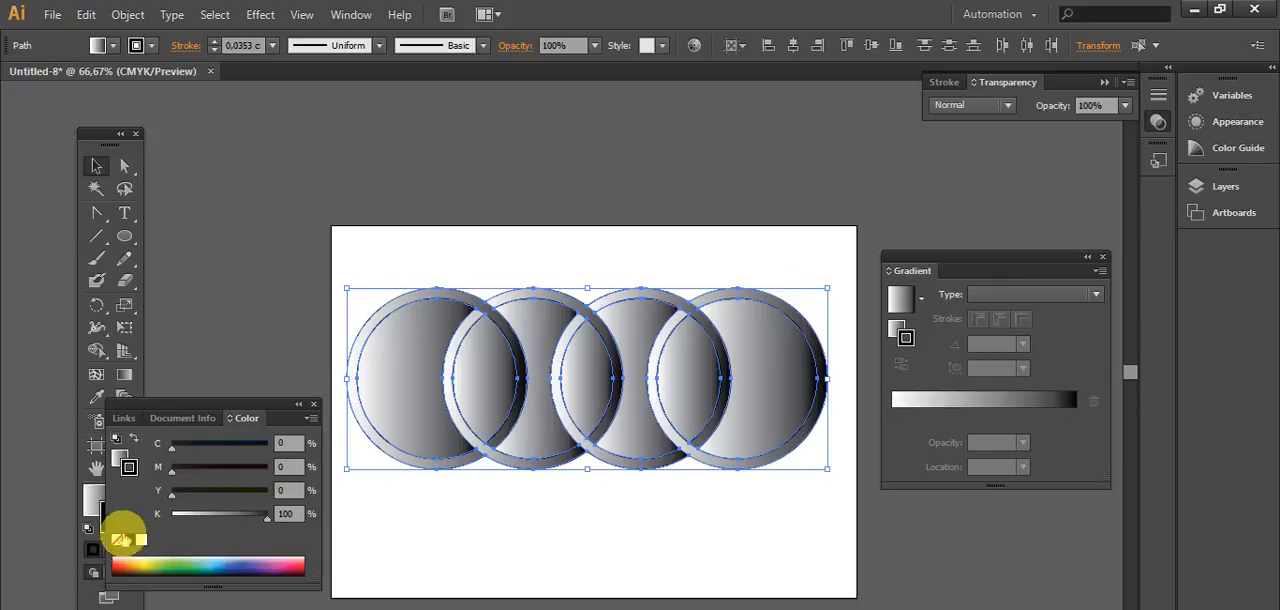
pyautogui.click(116, 541)
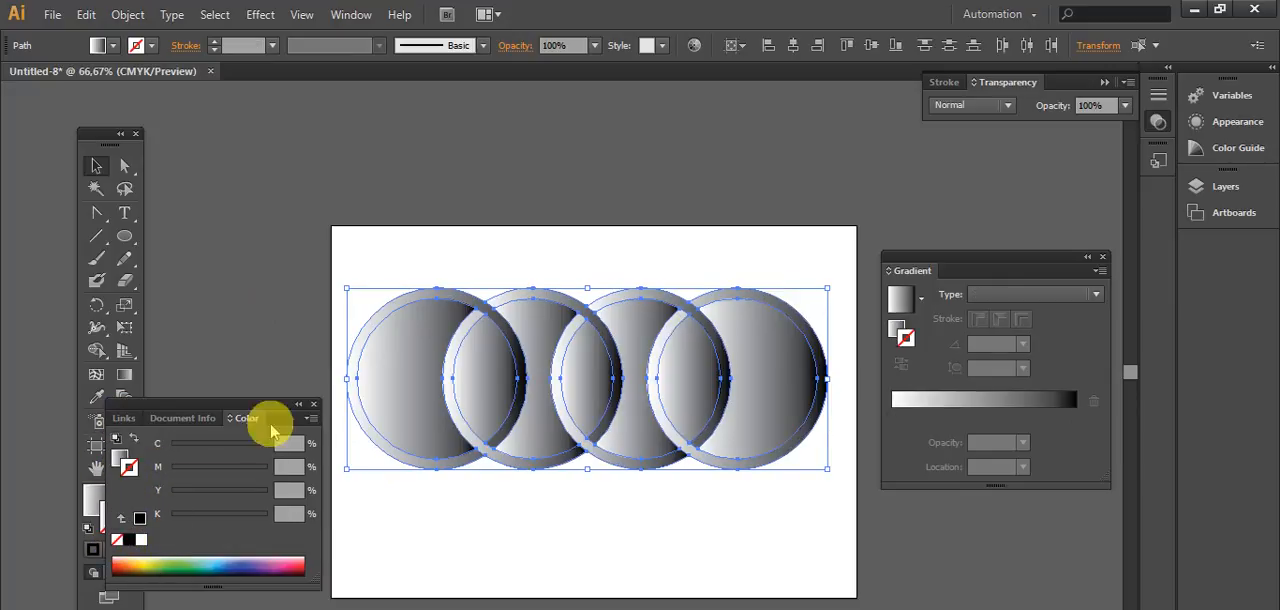
pyautogui.click(444, 250)
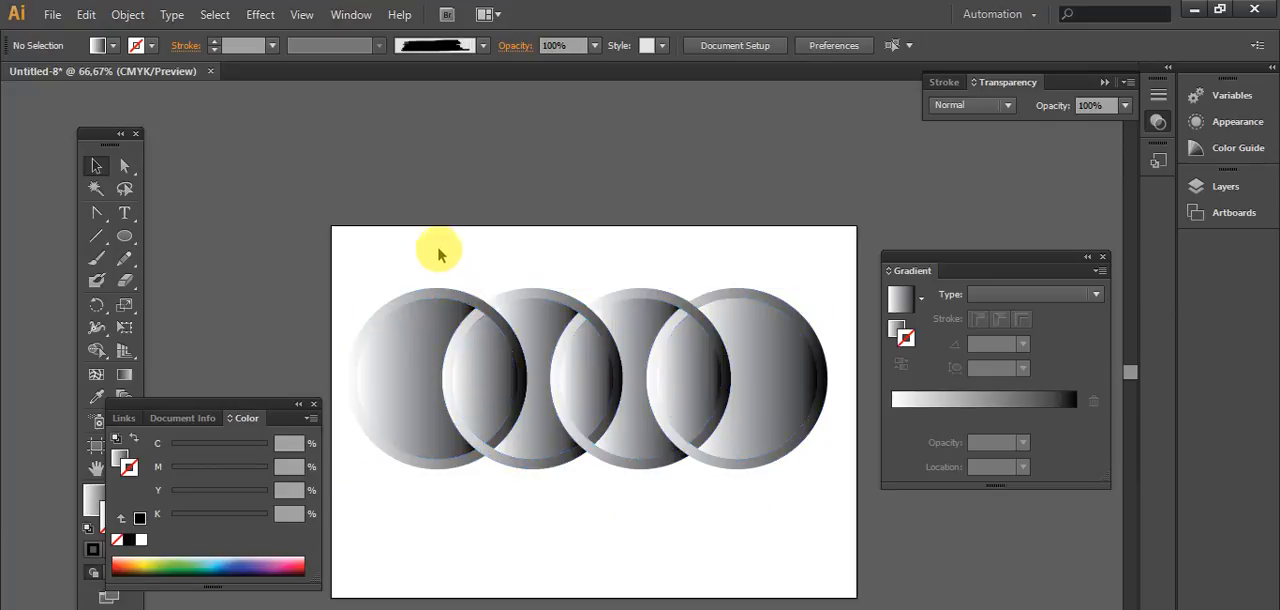
# Step: Delete the gradient-filled pieces inside the first ring, including its inner overlap with the second ring
pyautogui.click(423, 366)
pyautogui.click(357, 386)
pyautogui.click(387, 378)
pyautogui.press('Delete')
pyautogui.click(494, 380)
pyautogui.press('Delete')
pyautogui.click(483, 361)
pyautogui.press('Delete')
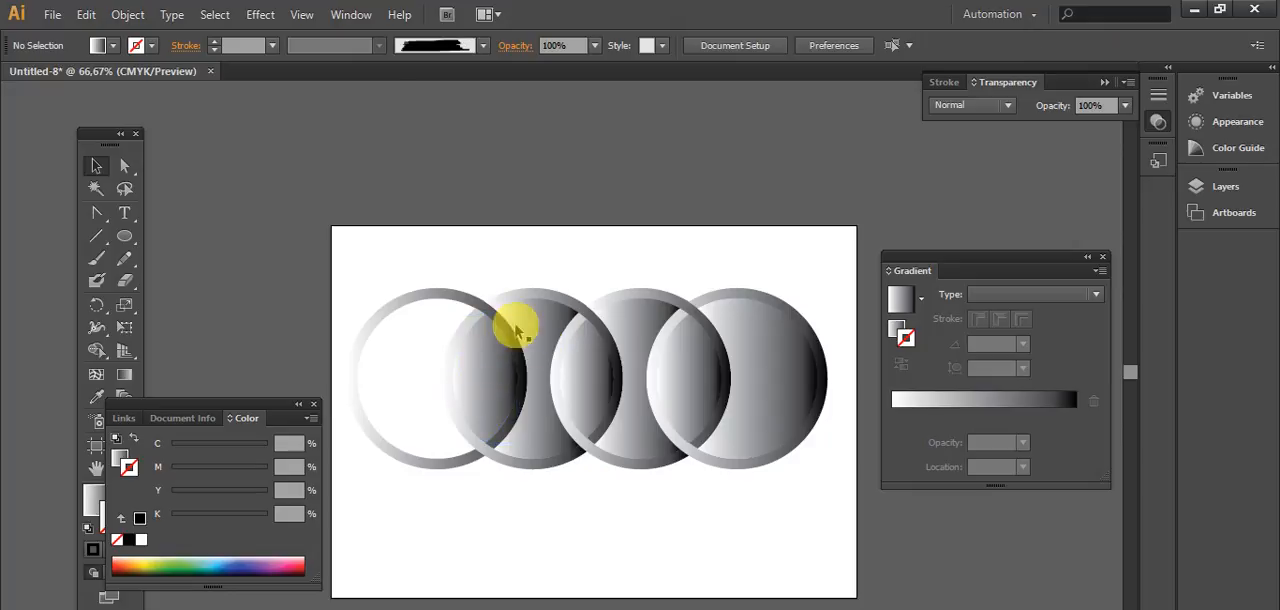
pyautogui.click(485, 361)
pyautogui.press('Delete')
# Step: Delete the remaining filled pieces inside the second ring, including its inner overlap with the third ring
pyautogui.click(531, 317)
pyautogui.press('Delete')
pyautogui.click(532, 316)
pyautogui.press('Delete')
pyautogui.click(587, 376)
pyautogui.press('Delete')
pyautogui.click(587, 377)
pyautogui.press('Delete')
pyautogui.click(587, 378)
pyautogui.press('Delete')
pyautogui.click(590, 362)
pyautogui.press('Delete')
# Step: Delete the remaining filled pieces inside the third and fourth rings, leaving only the four ring bands
pyautogui.click(641, 322)
pyautogui.press('Delete')
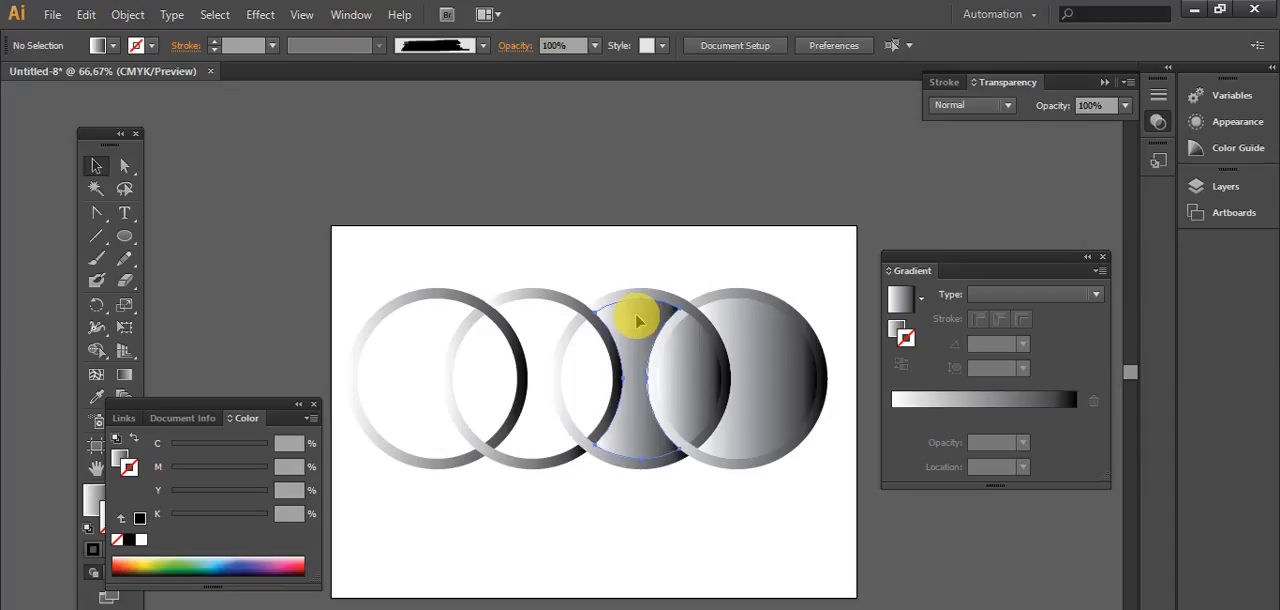
pyautogui.click(635, 324)
pyautogui.press('Delete')
pyautogui.click(686, 368)
pyautogui.press('Delete')
pyautogui.click(689, 369)
pyautogui.press('Delete')
pyautogui.click(692, 370)
pyautogui.press('Delete')
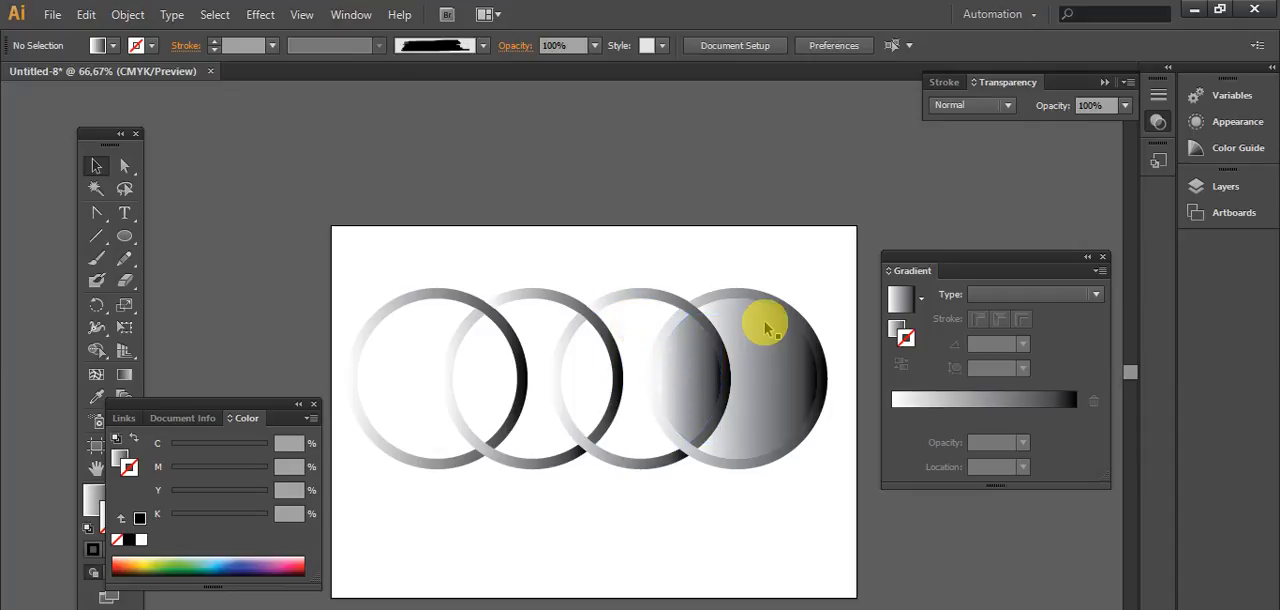
pyautogui.click(694, 358)
pyautogui.press('Delete')
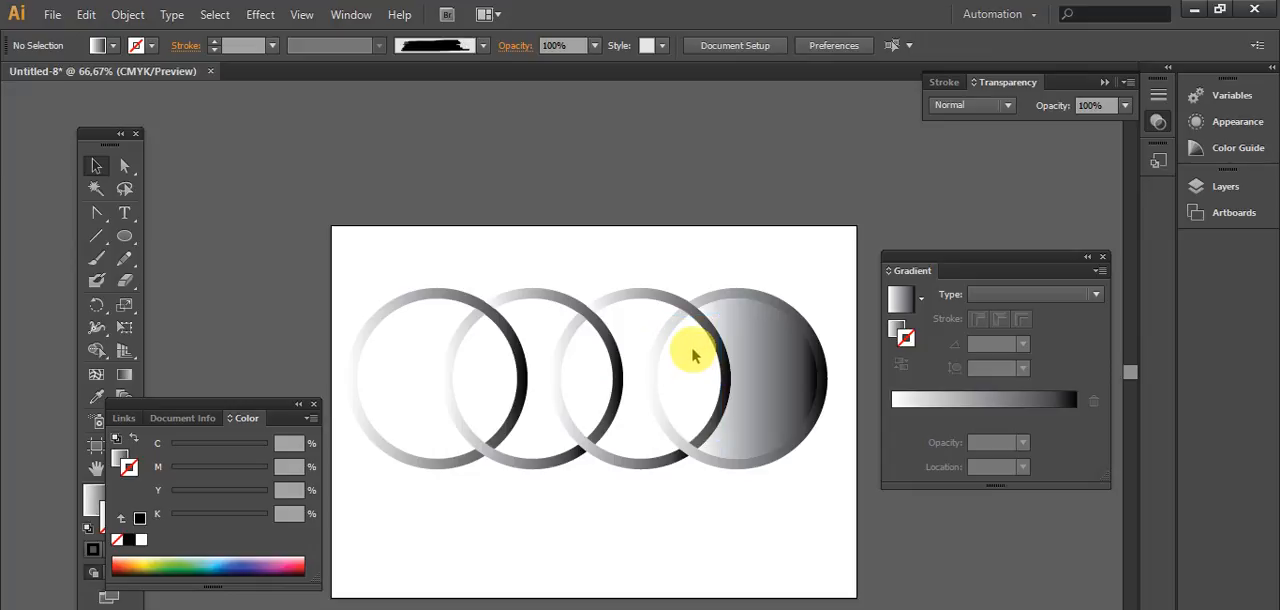
pyautogui.click(758, 318)
pyautogui.press('Delete')
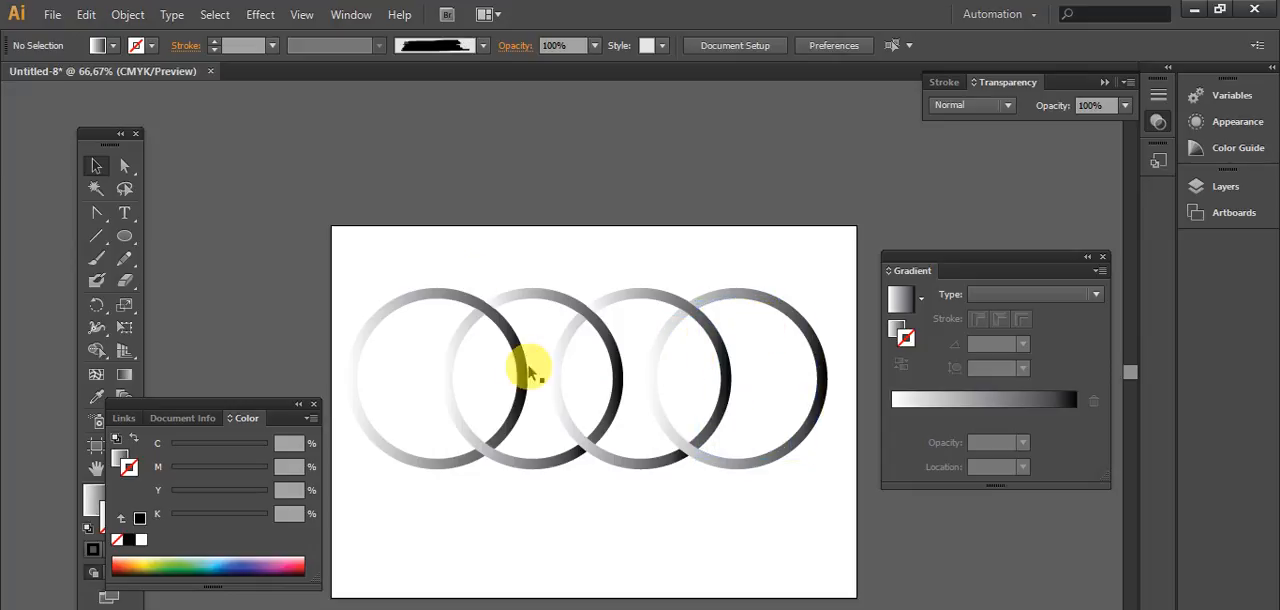
# Step: Select all four ring bands and move the Color panel clear of the fill and stroke swatches
pyautogui.moveTo(268, 244); pyautogui.dragTo(863, 541)
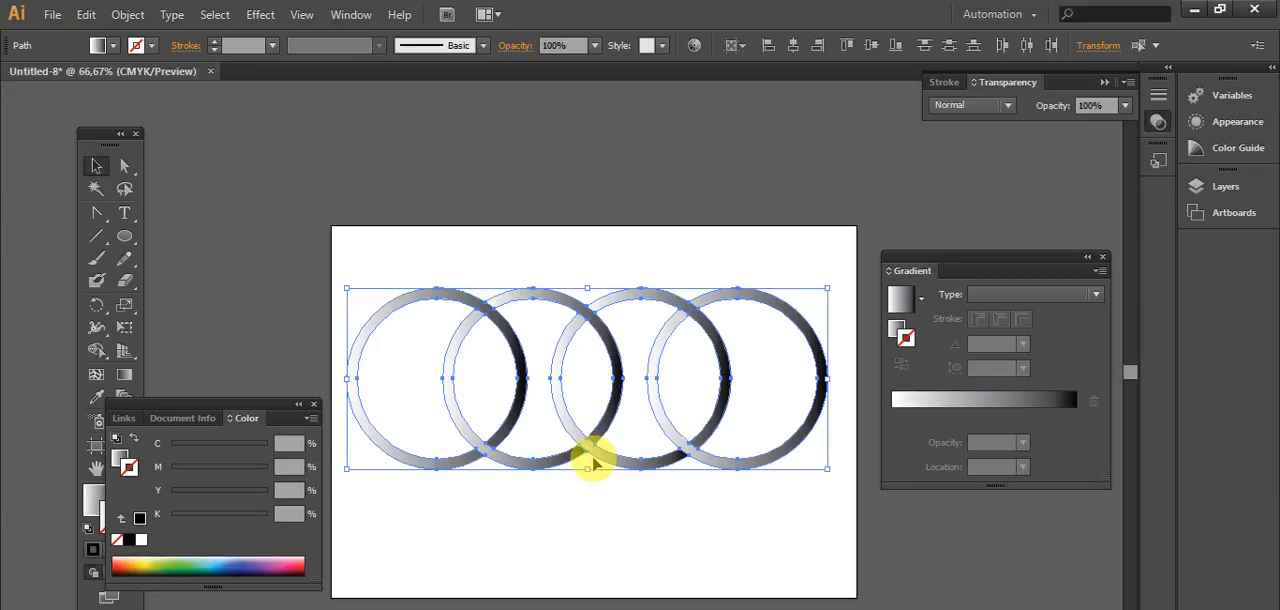
pyautogui.moveTo(187, 405); pyautogui.dragTo(252, 538)
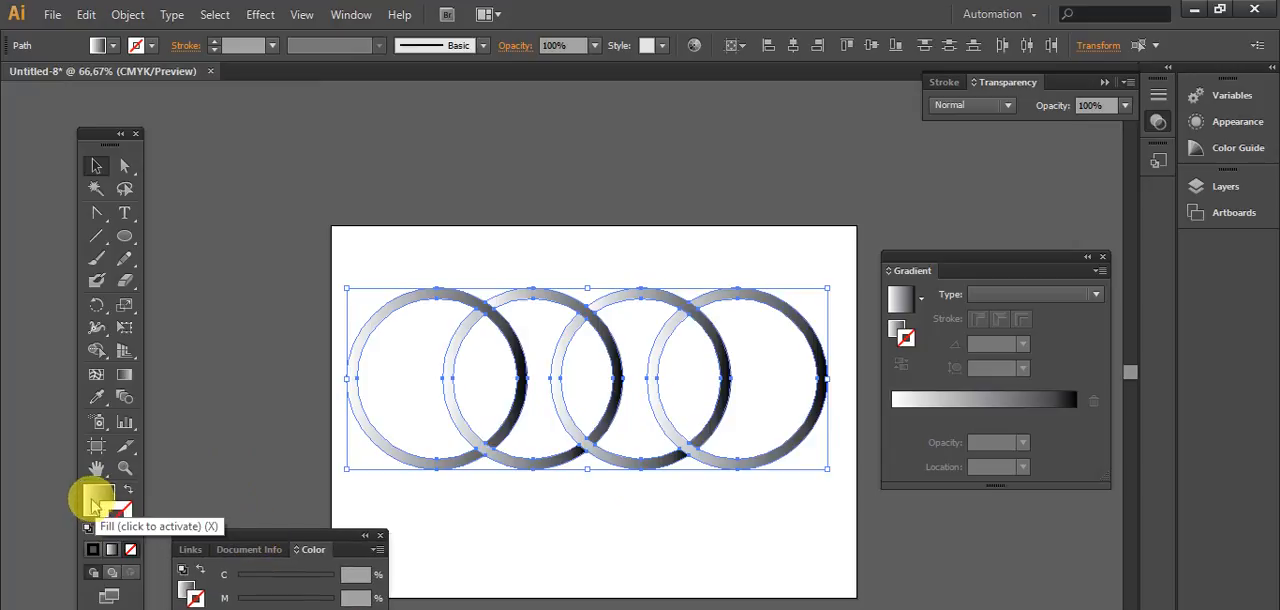